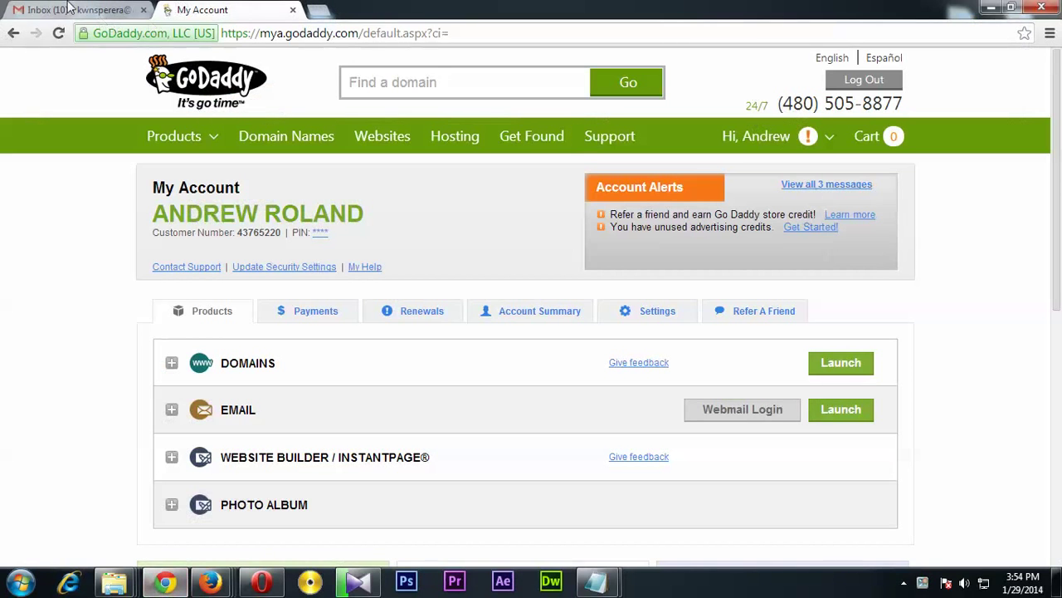
Compare the current owner's GoDaddy account page in Chrome with the recipient's account page in Opera
left_click(83, 9)
left_click(204, 8)
scroll(365, 199, "down", 1)
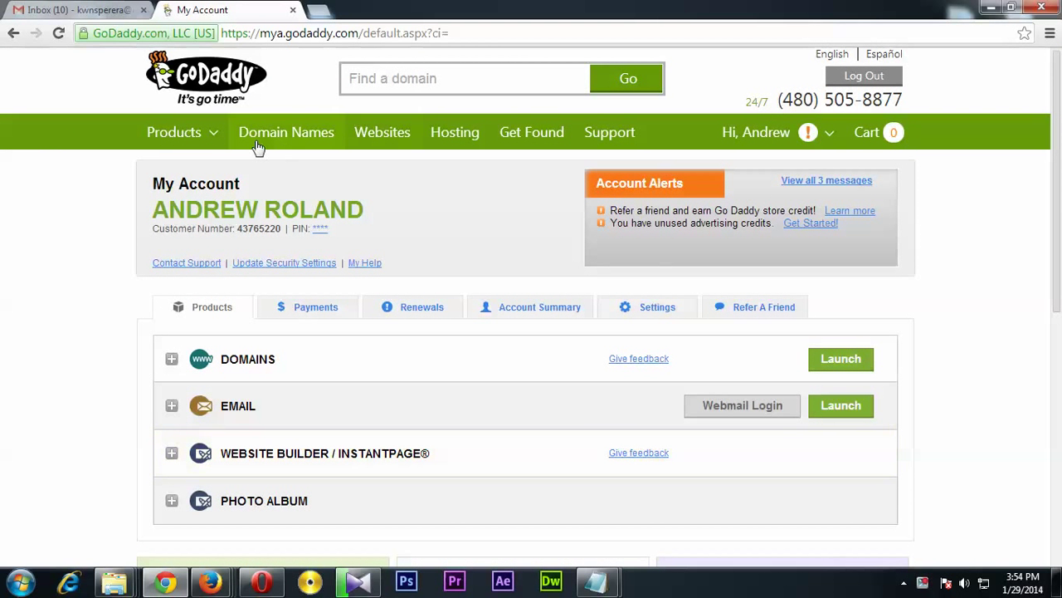
left_click(261, 582)
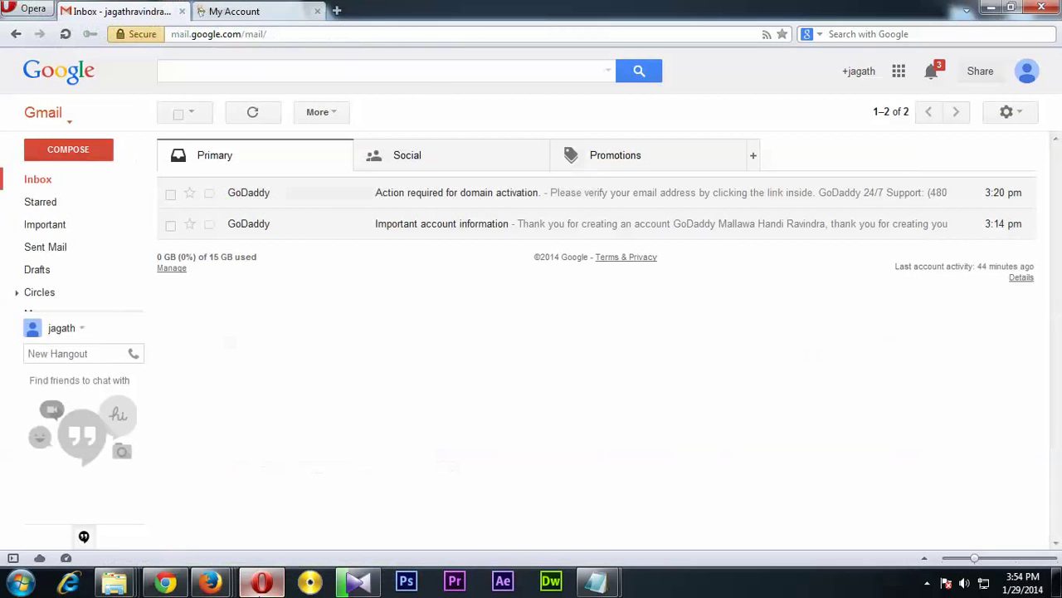
left_click(232, 10)
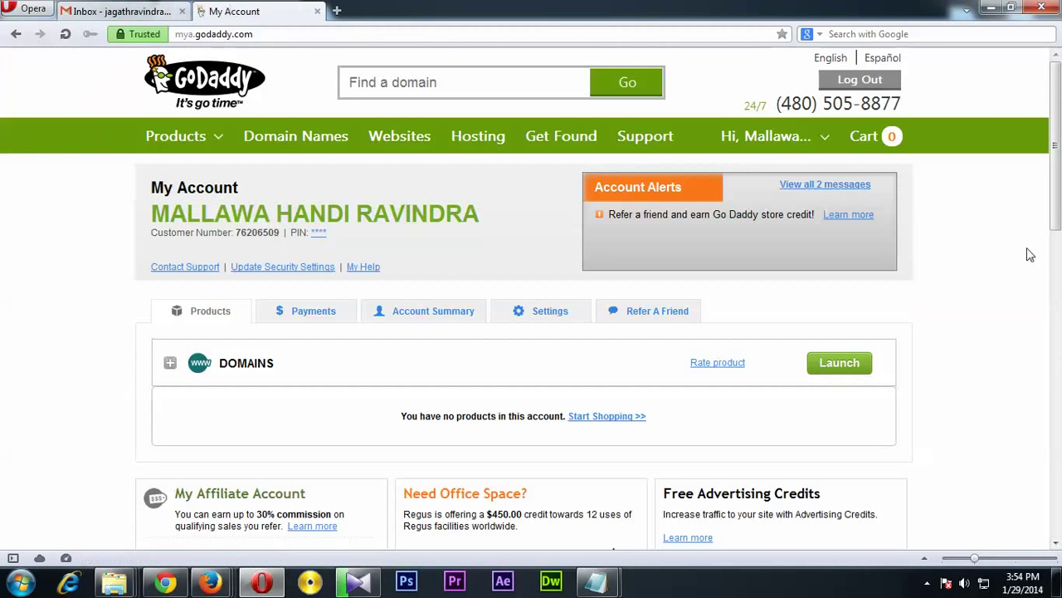
left_click(990, 8)
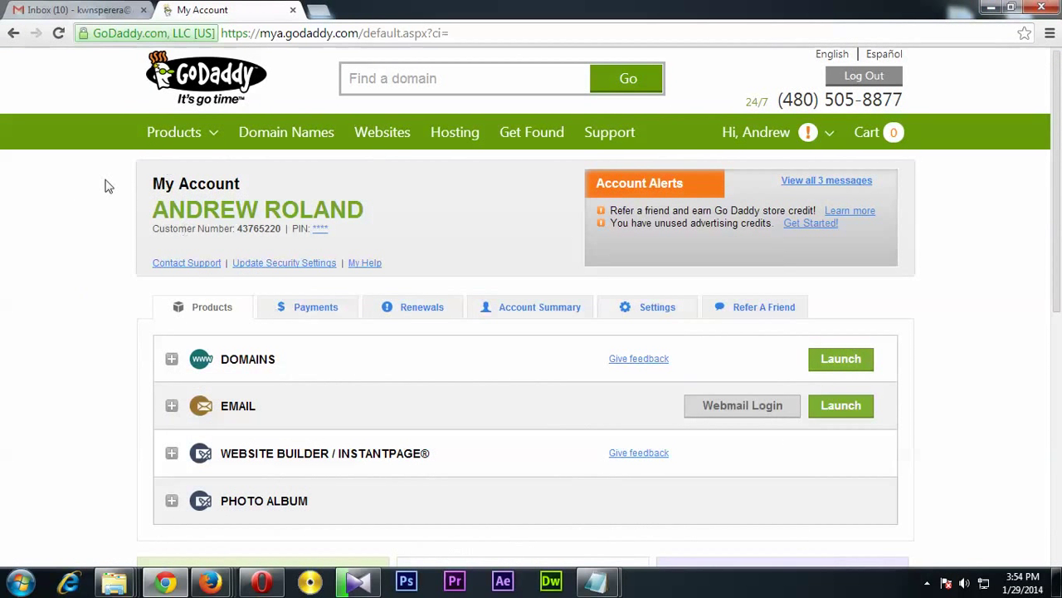
left_click_drag(209, 214, 307, 211)
left_click(320, 222)
left_click(262, 581)
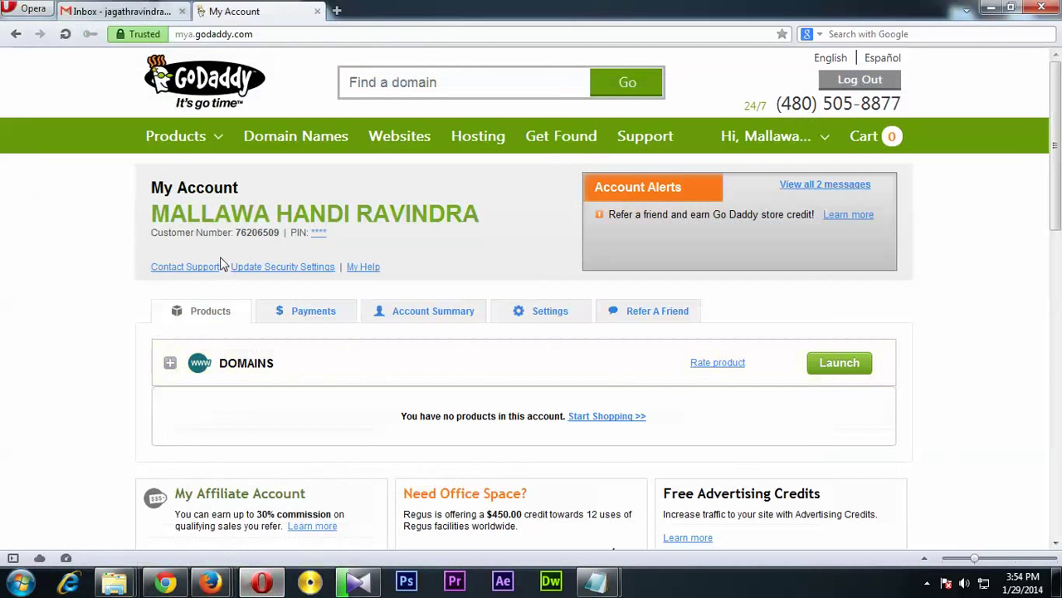
left_click_drag(428, 213, 255, 214)
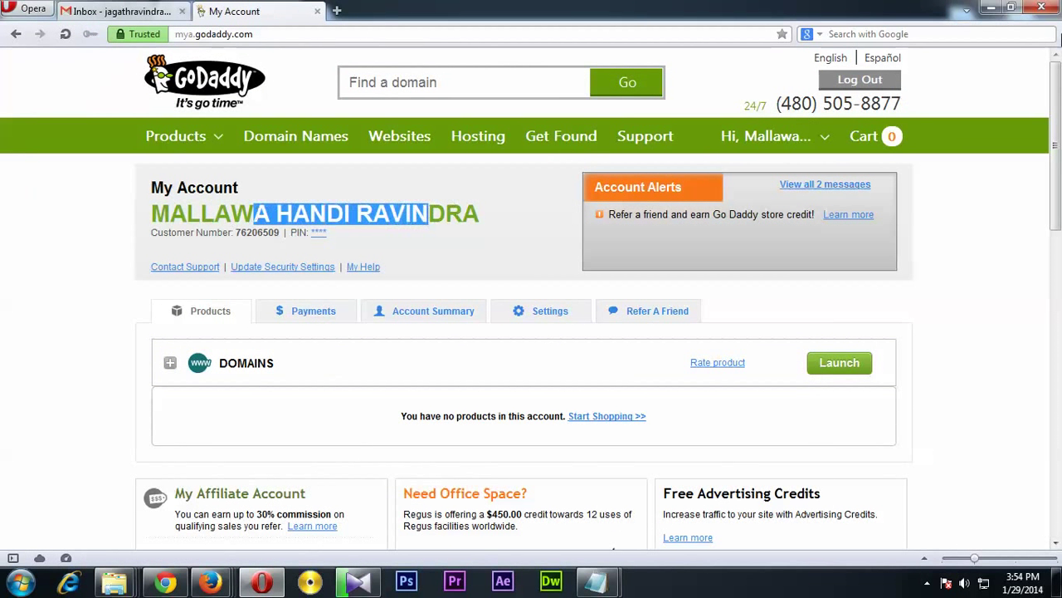
left_click(991, 8)
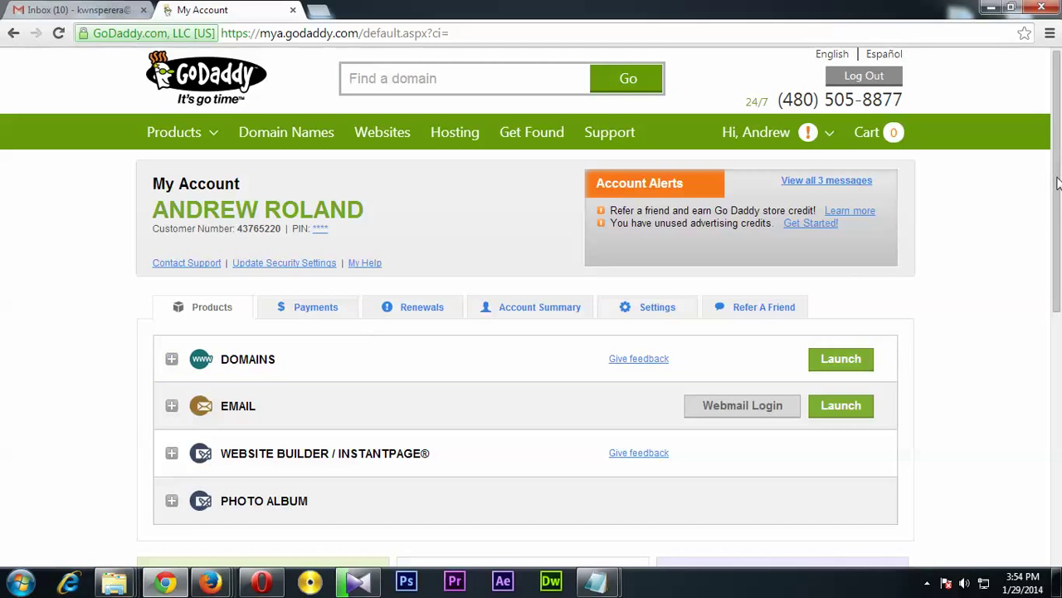
scroll(1058, 183, "down", 1)
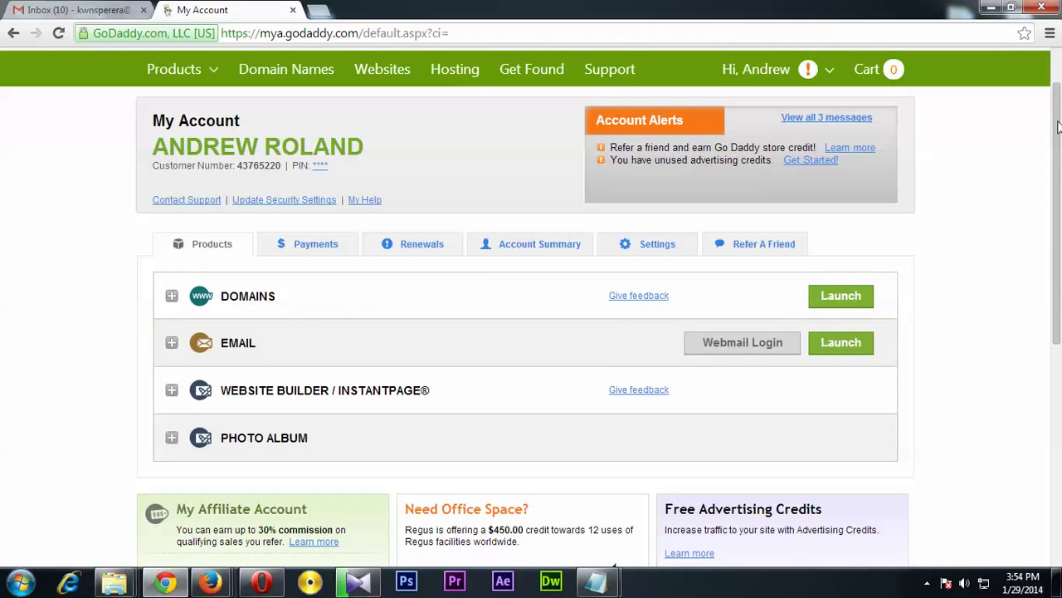
scroll(1059, 125, "up", 1)
Open the domain manager, select the domain expiring 1/27/2015 and begin an account change for it
mouse_move(817, 139)
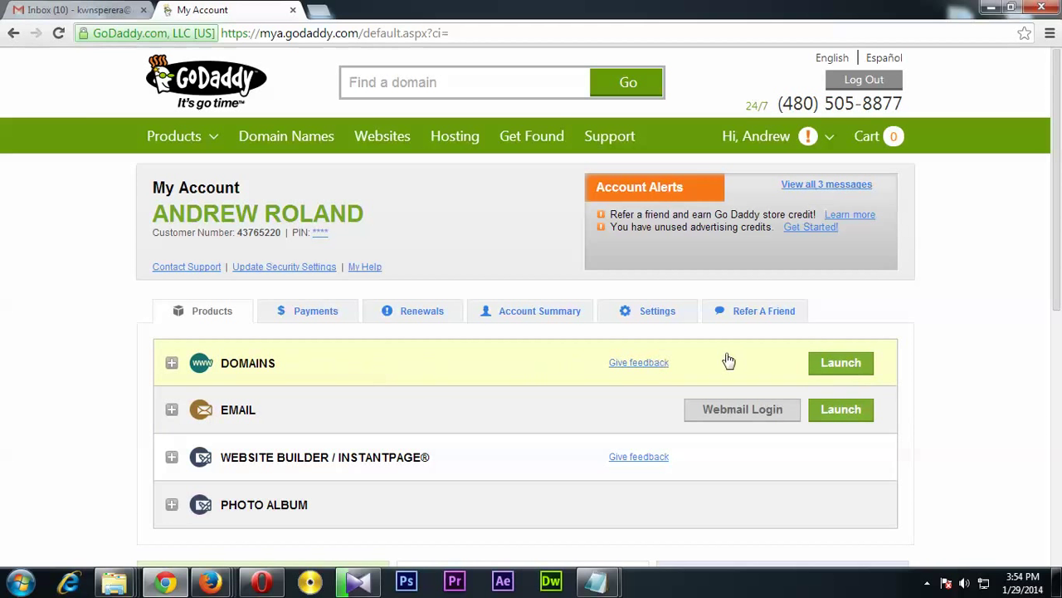
left_click(828, 370)
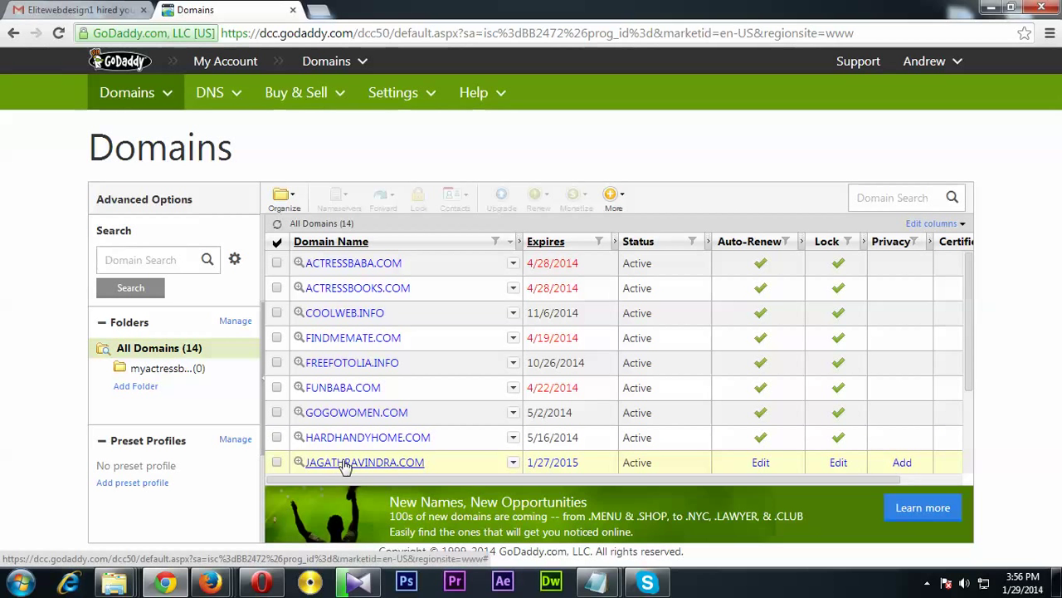
left_click(277, 462)
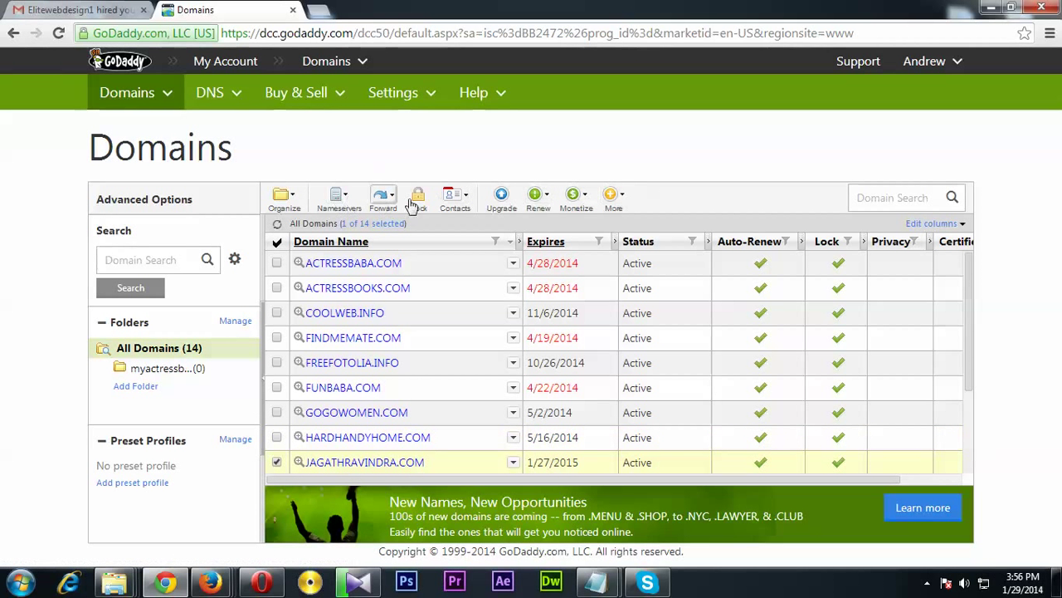
left_click(571, 201)
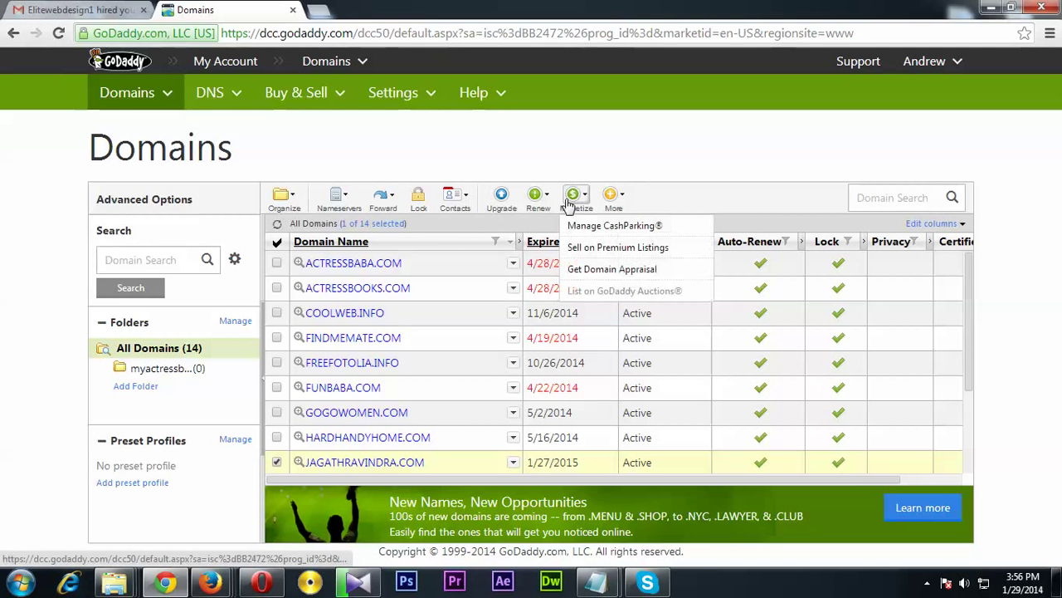
left_click(621, 199)
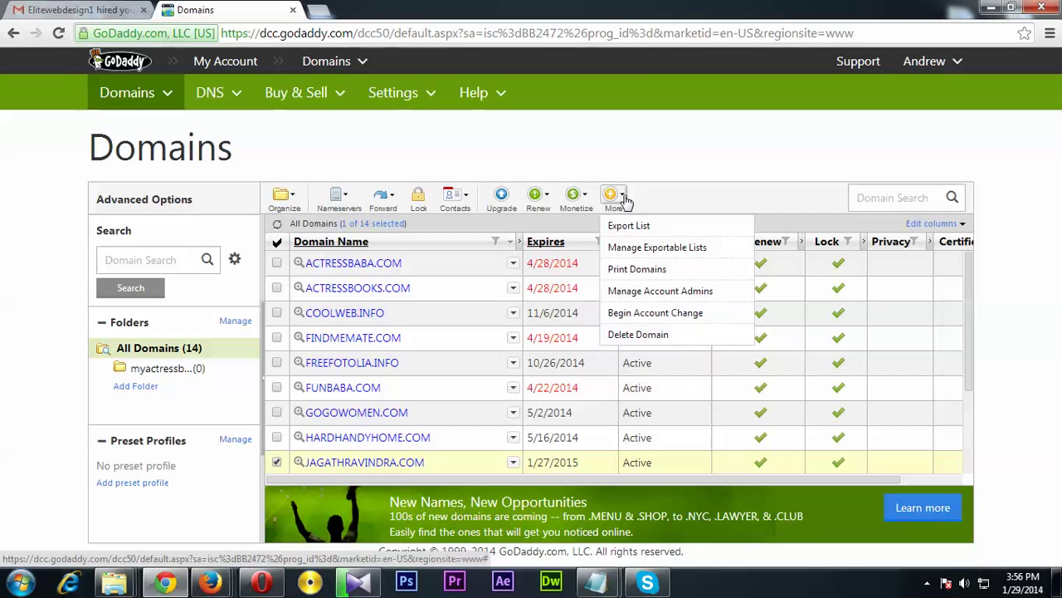
left_click(634, 318)
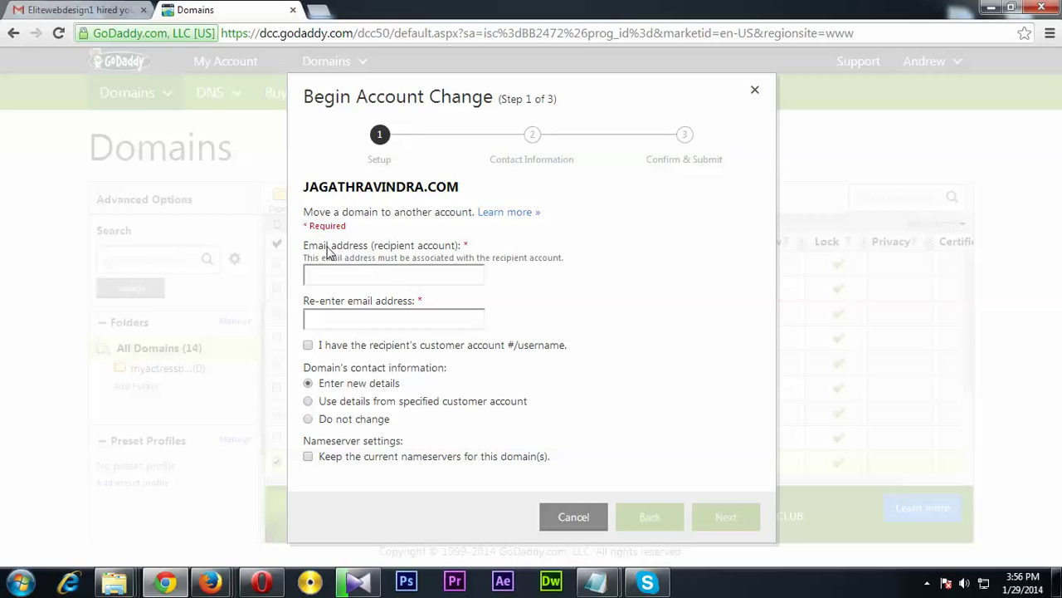
Check the recipient's account in Opera and enter its email address, copied from Notepad, in both email fields of the account change
left_click_drag(308, 246, 344, 249)
left_click(355, 249)
left_click(260, 581)
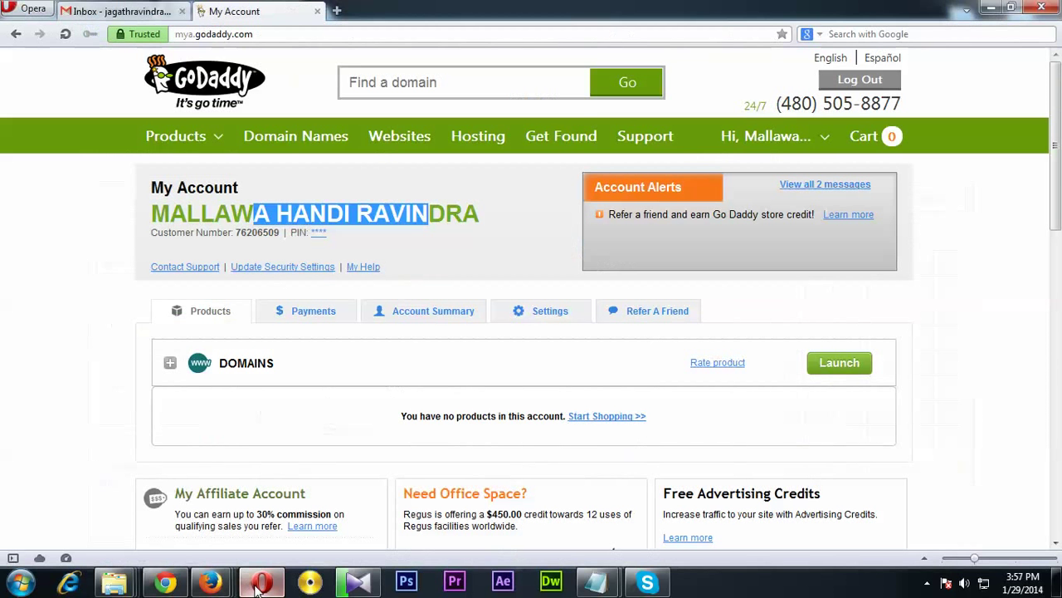
left_click(988, 10)
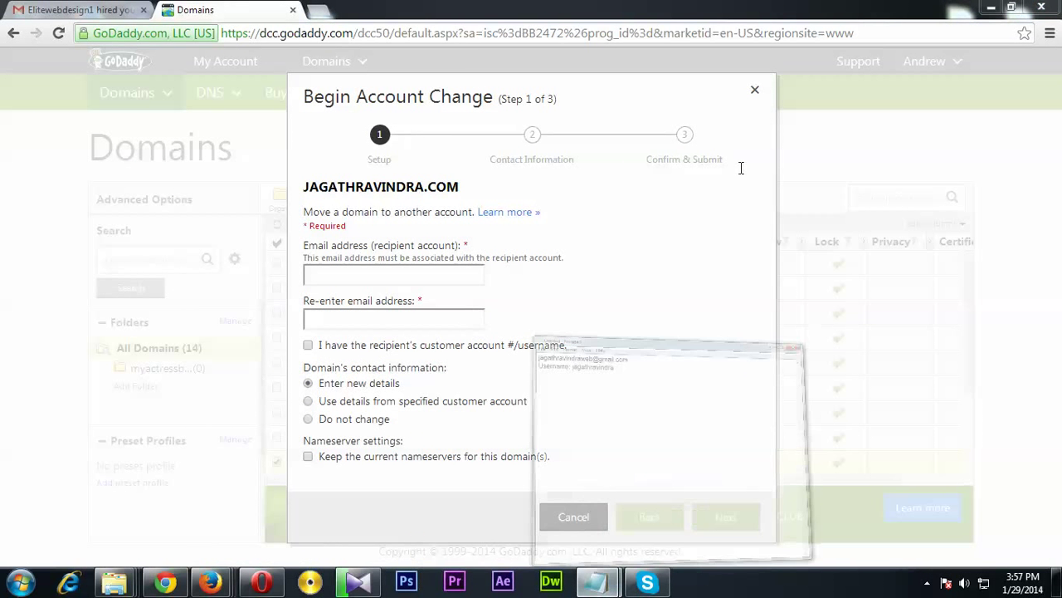
key("alt+Tab")
left_click_drag(661, 94, 435, 90)
key("ctrl+c")
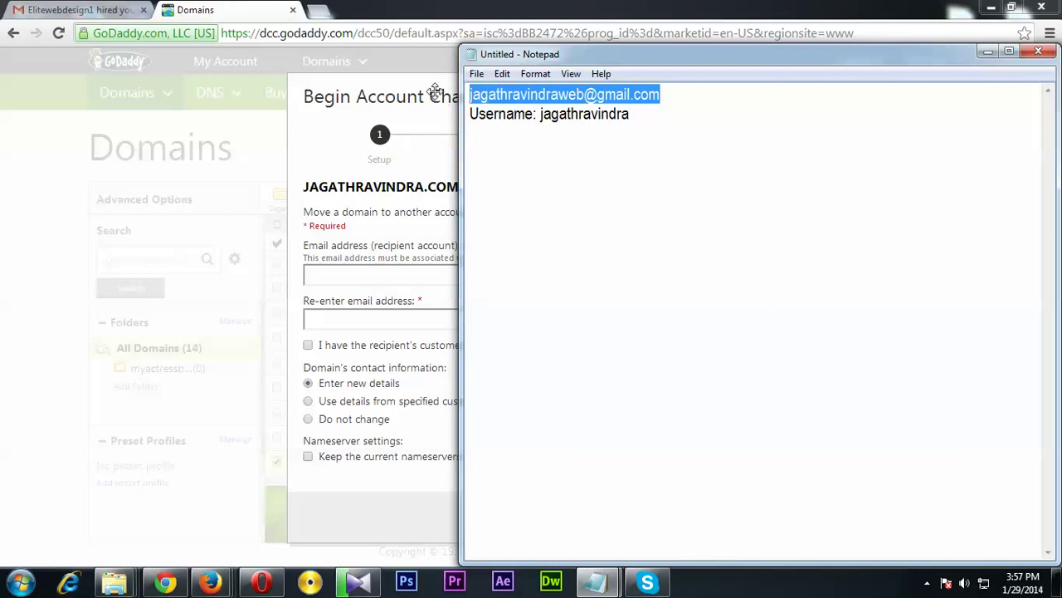
left_click(372, 24)
left_click(356, 278)
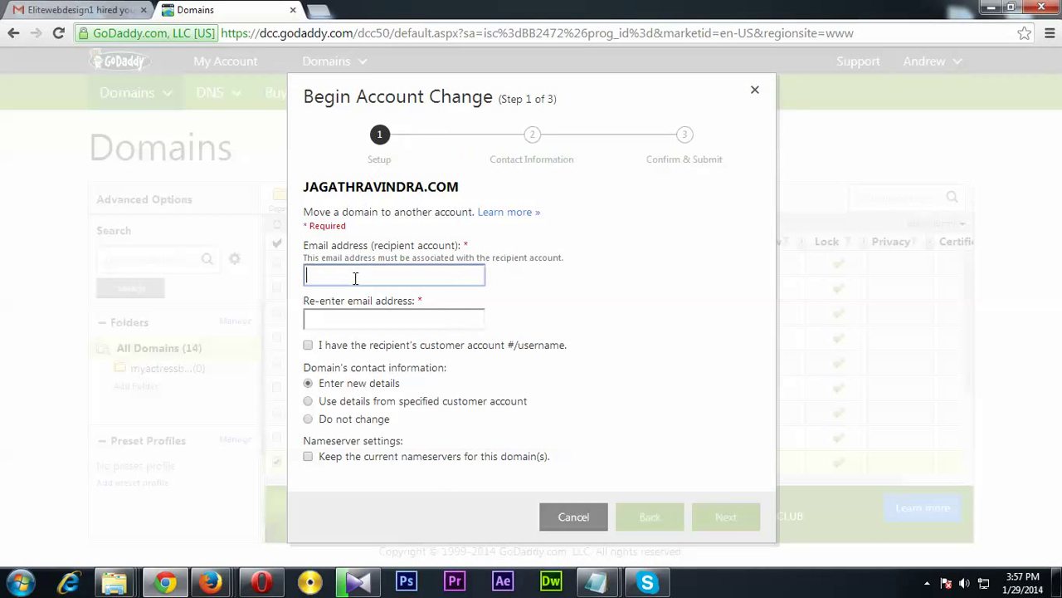
key("ctrl+v")
left_click(358, 319)
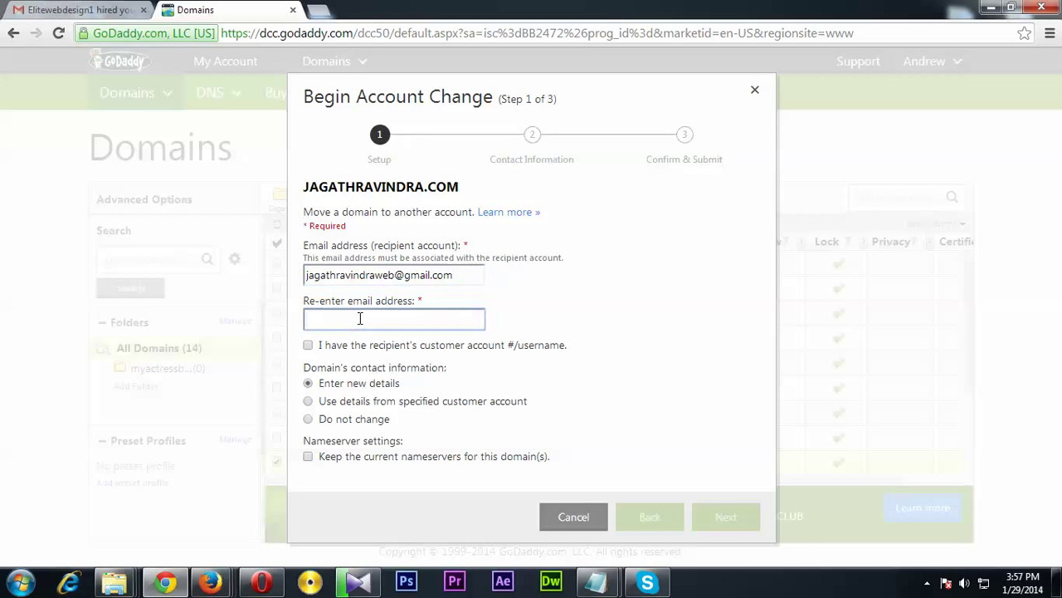
key("ctrl+v")
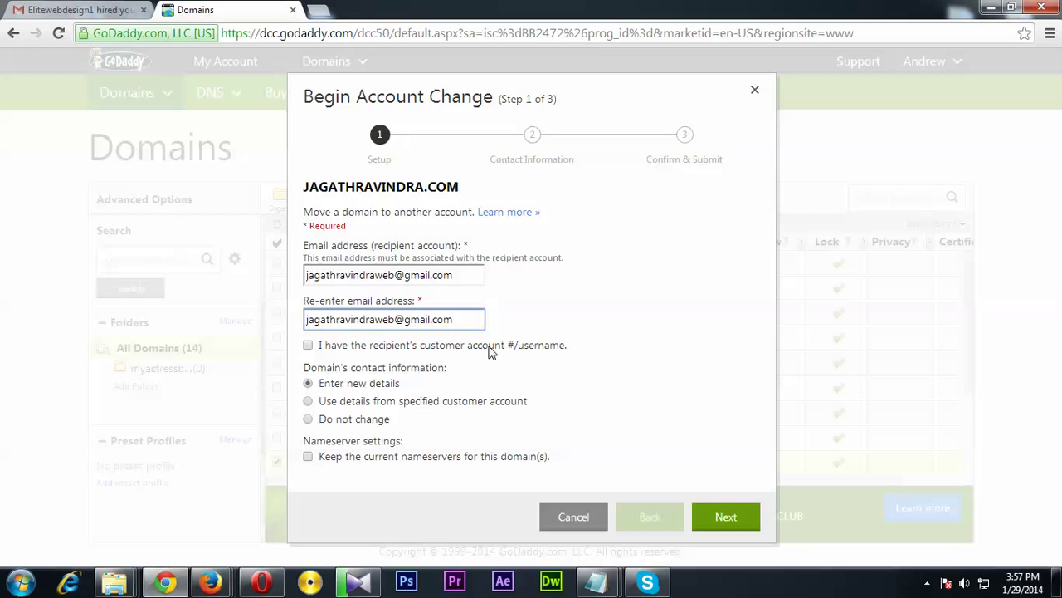
Indicate that the recipient's customer account #/username is known and enter the recipient's username copied from the Notepad note
left_click(308, 346)
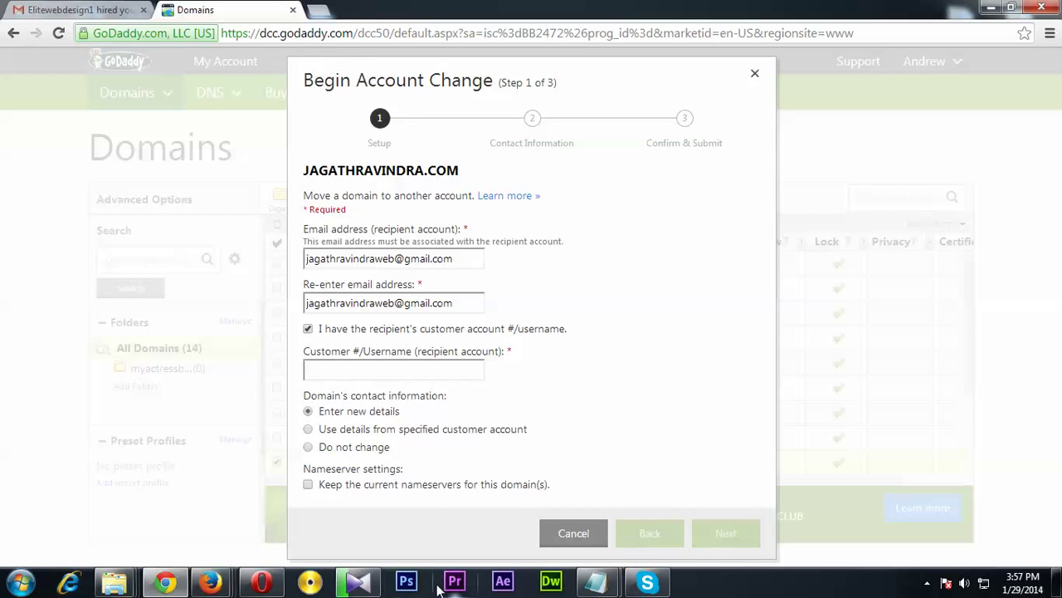
mouse_move(597, 581)
left_click(664, 498)
left_click_drag(629, 114, 540, 117)
key("ctrl+c")
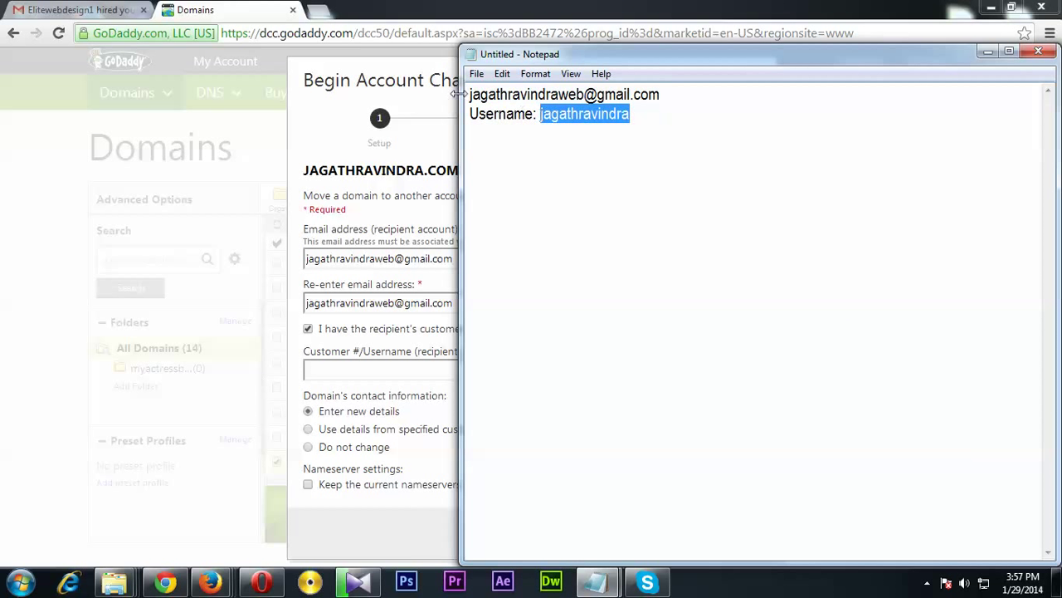
left_click(367, 25)
left_click(341, 370)
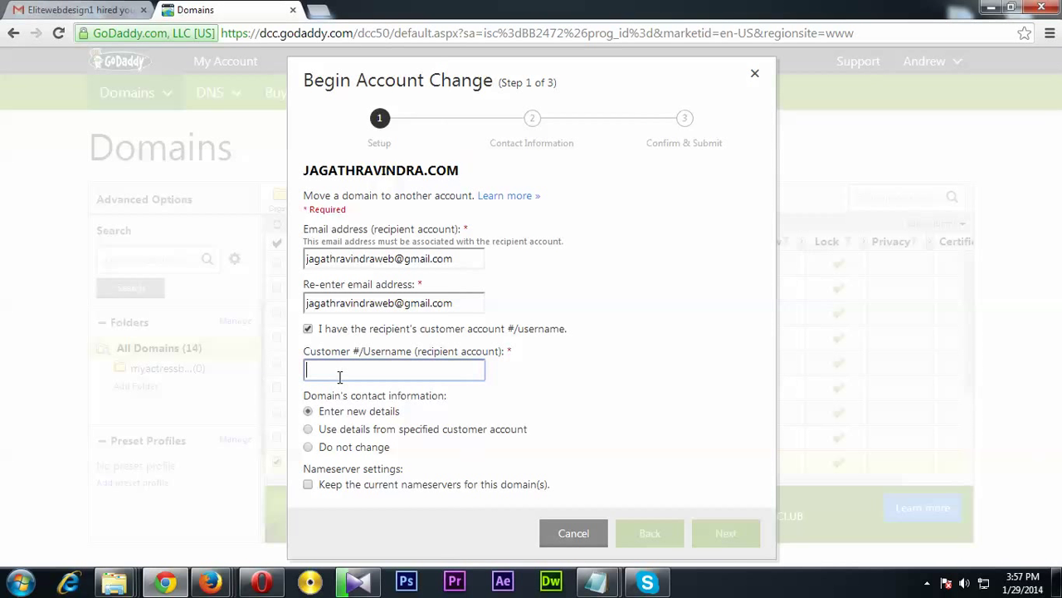
key("ctrl+v")
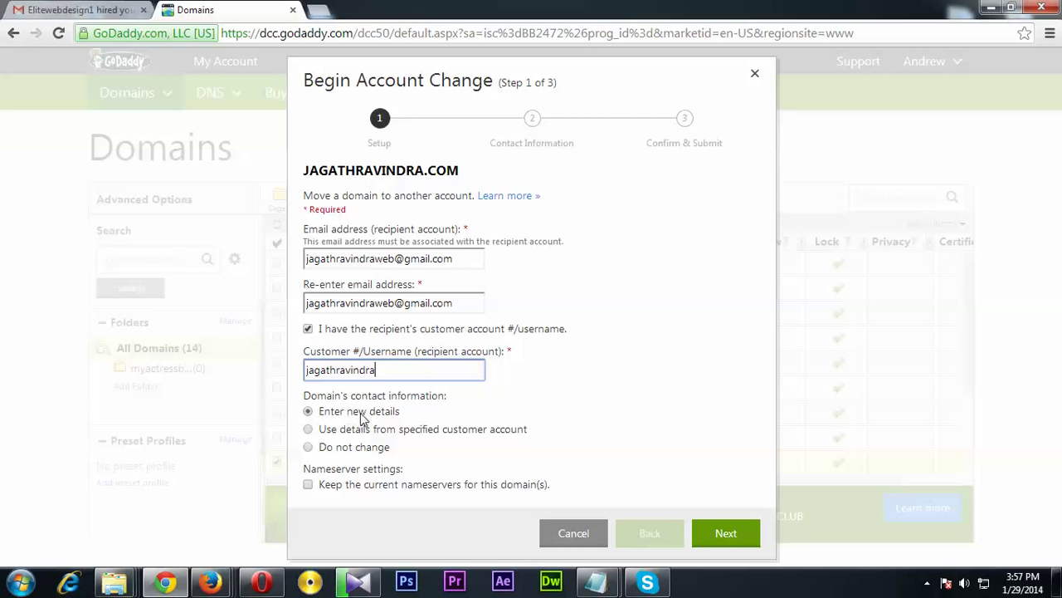
Set the domain's contact information to use details from the specified customer account and keep the current nameservers
left_click(335, 433)
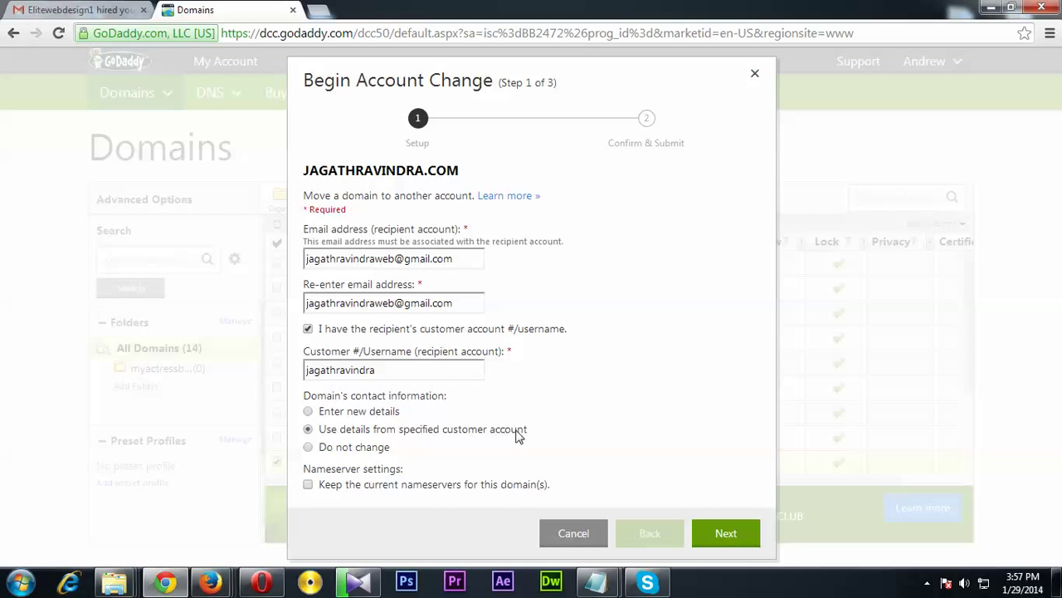
left_click_drag(456, 258, 304, 258)
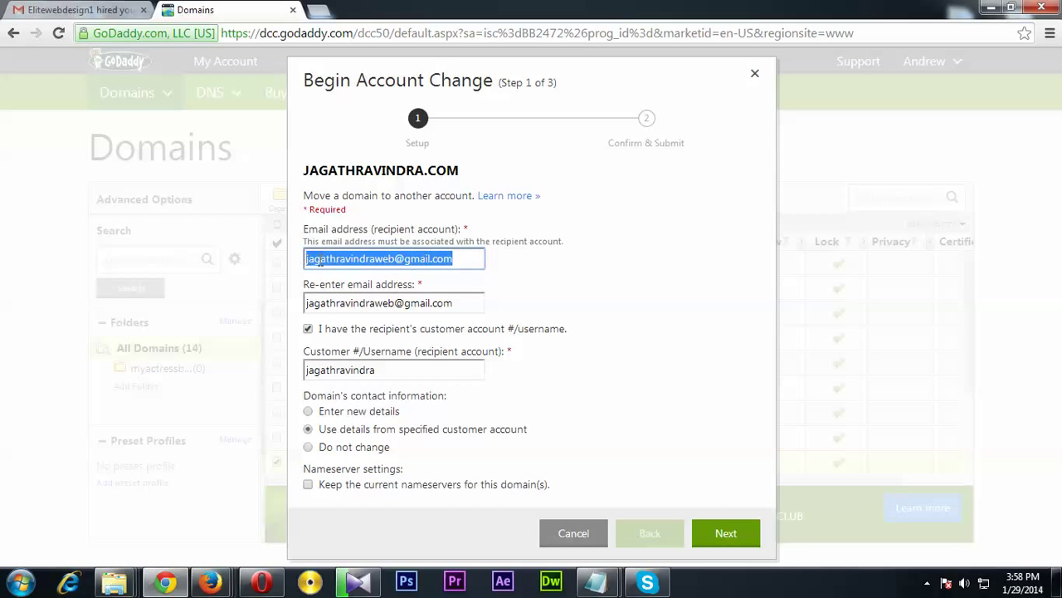
left_click_drag(456, 258, 301, 258)
left_click(308, 448)
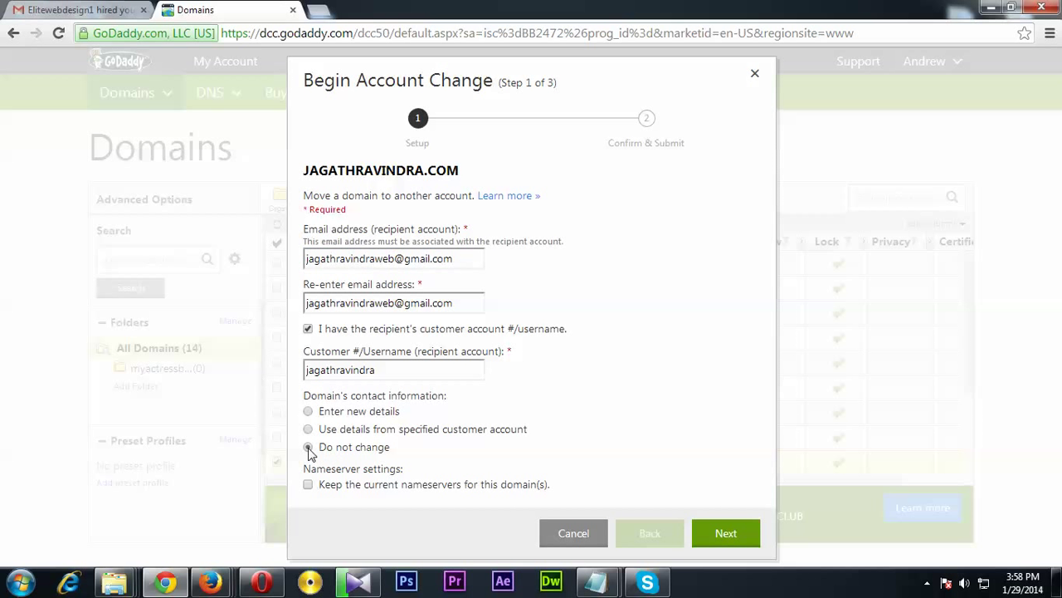
left_click(323, 431)
left_click_drag(456, 170, 307, 170)
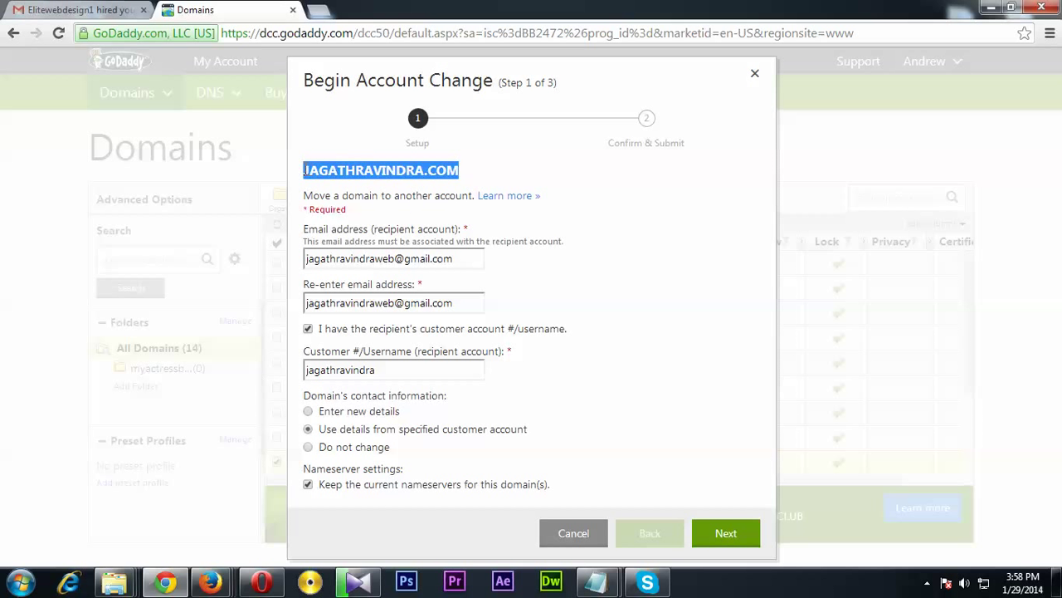
left_click(367, 170)
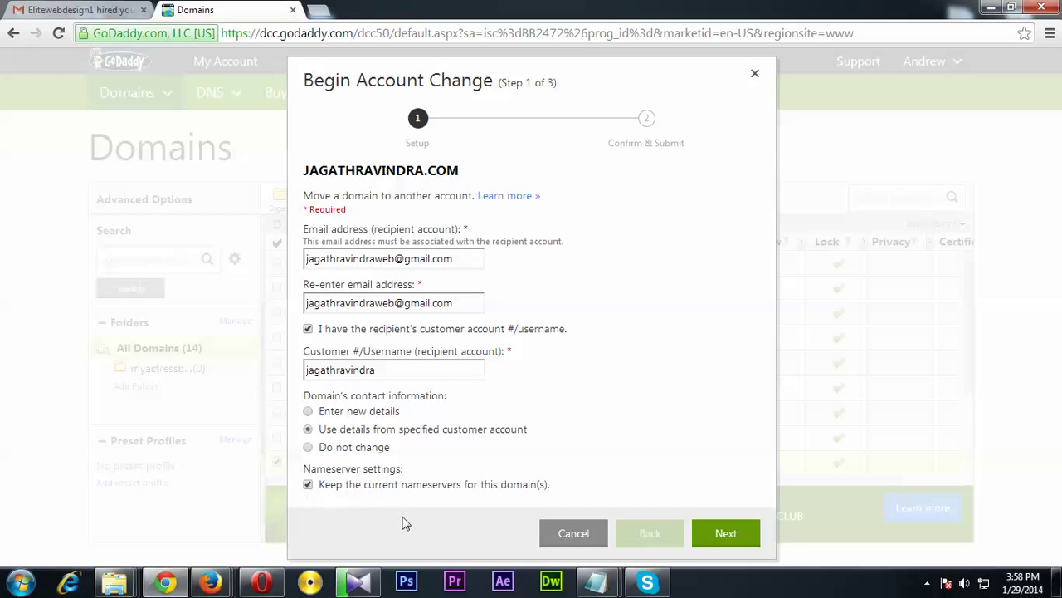
left_click(715, 531)
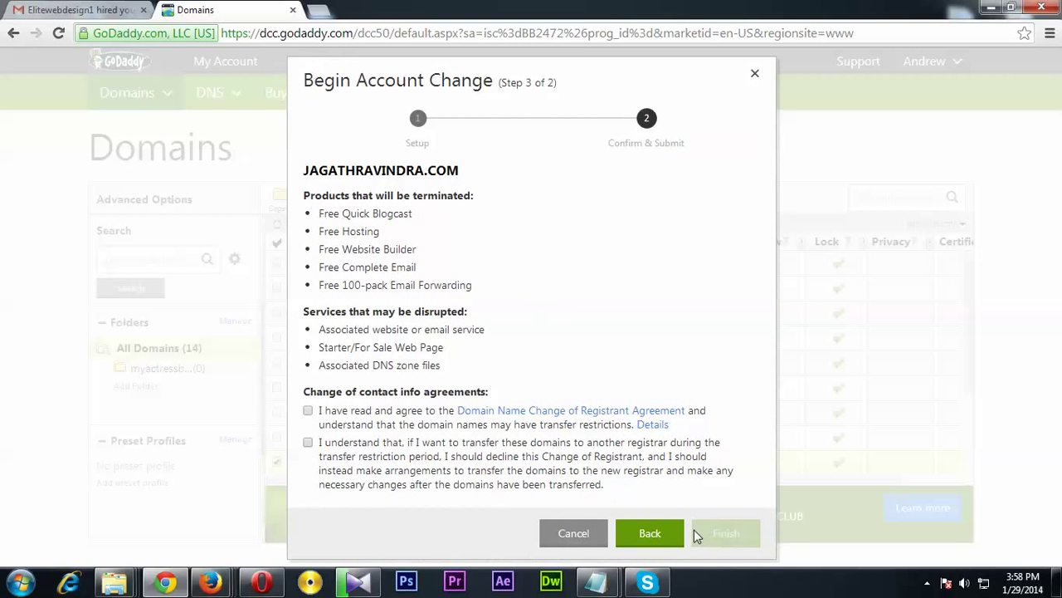
left_click(647, 533)
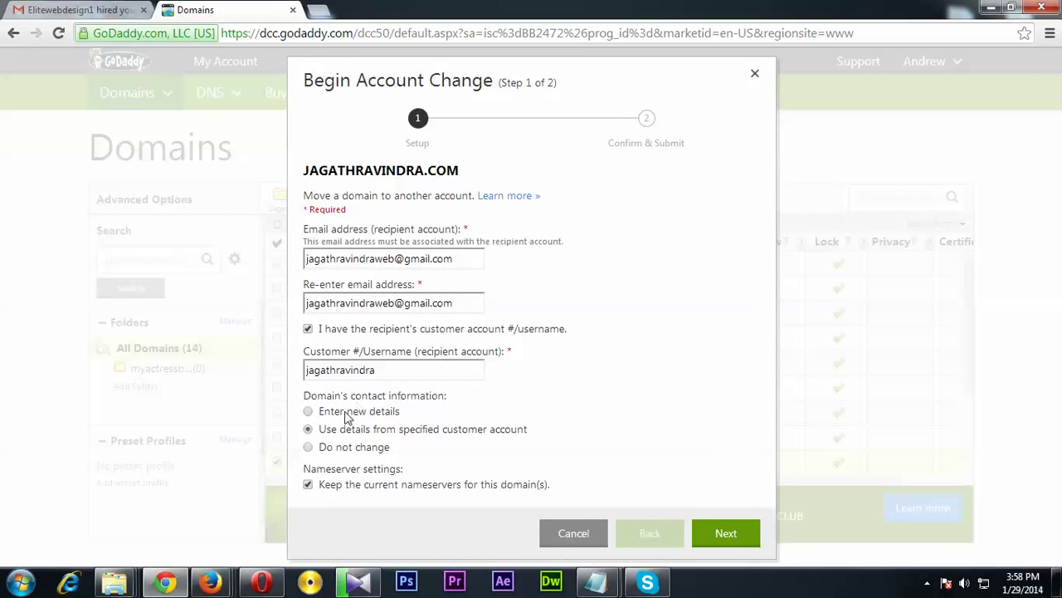
left_click(343, 413)
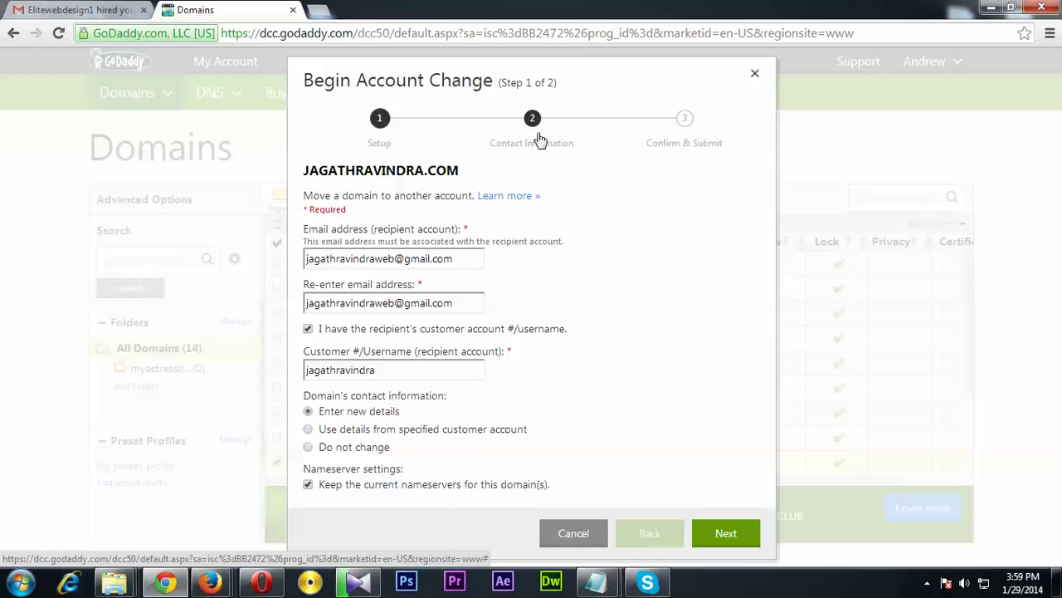
left_click(353, 429)
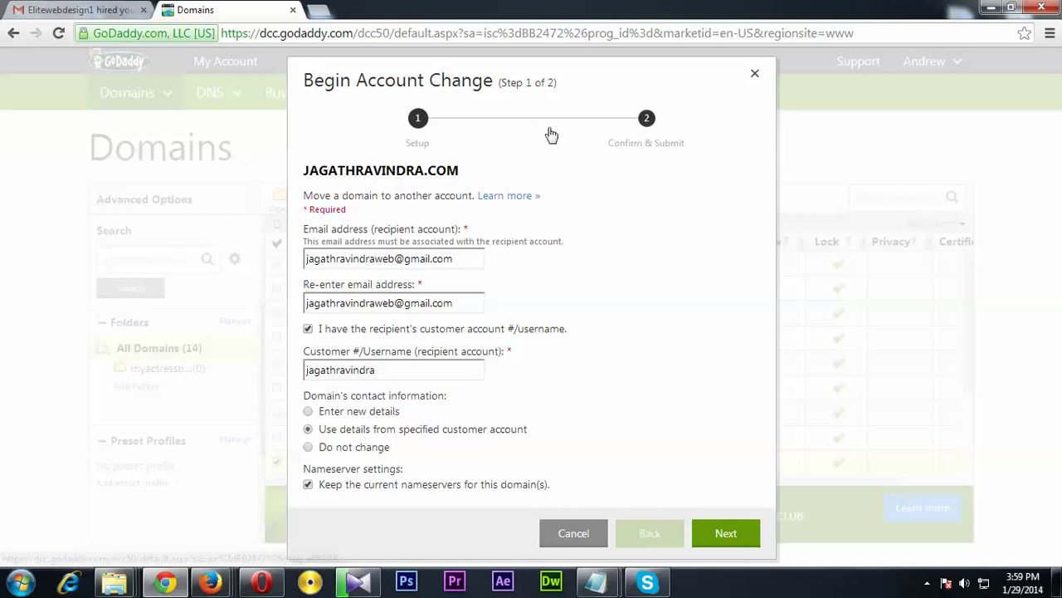
Proceed to the confirmation stage and accept both change of contact info agreements
left_click(724, 535)
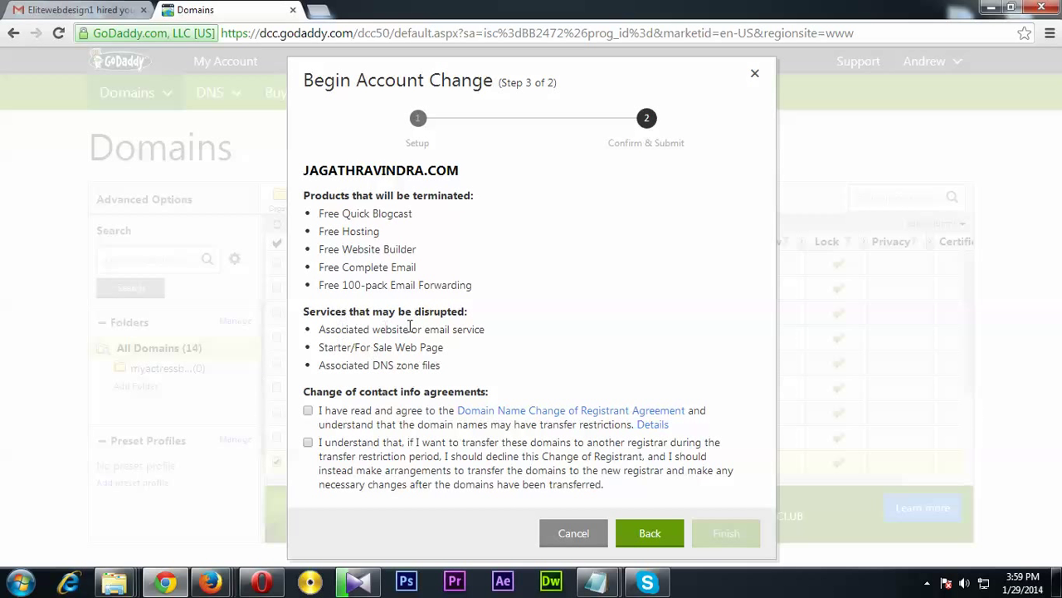
left_click(307, 411)
left_click(308, 445)
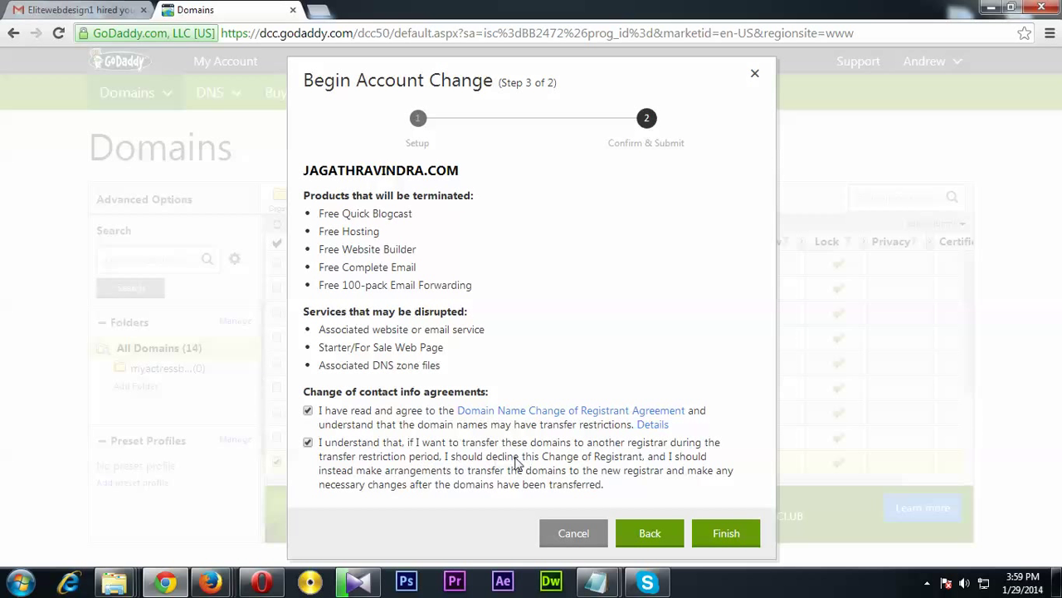
Submit the domain's account change and read the Change of Registrant Initiated email in the sender's Gmail inbox
left_click(714, 533)
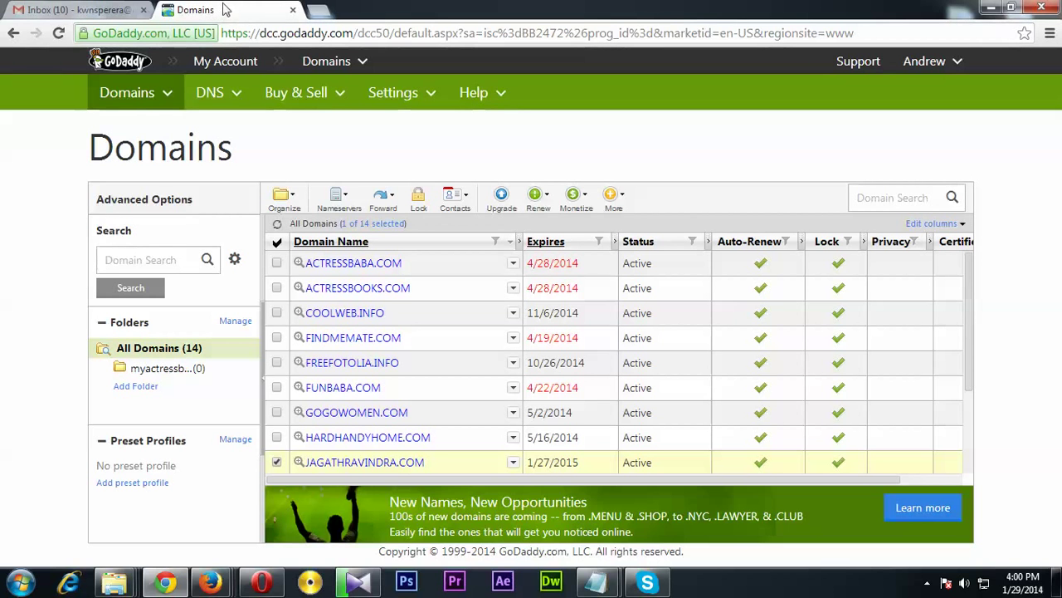
left_click(77, 10)
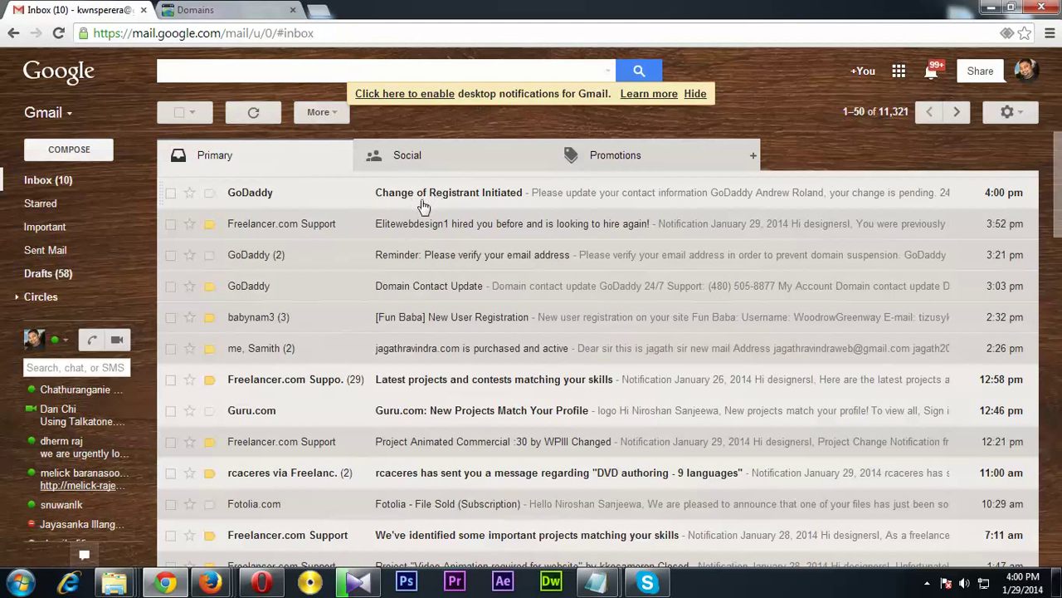
left_click(467, 196)
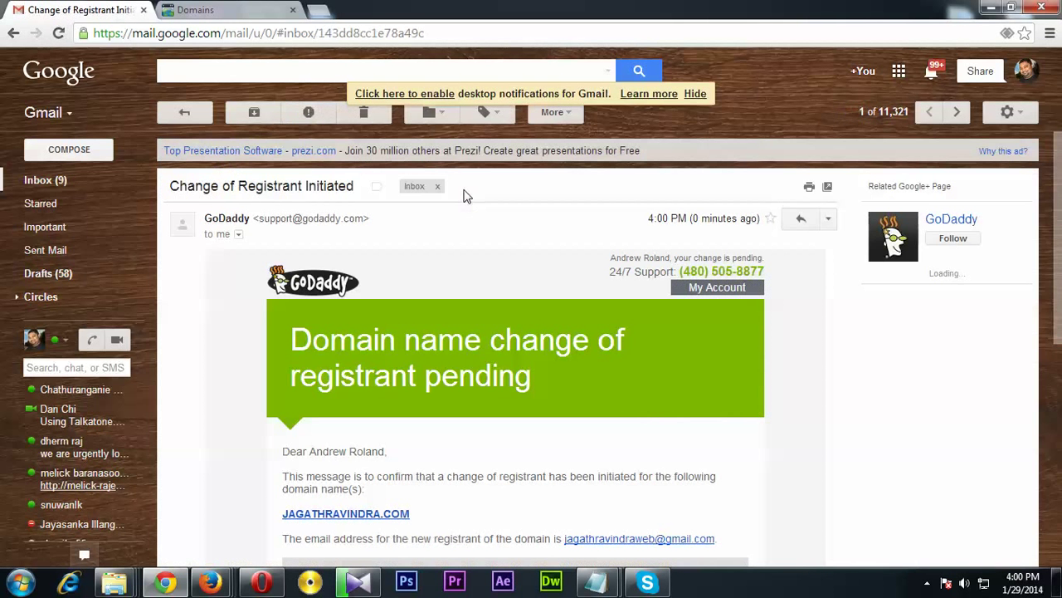
left_click_drag(1059, 219, 1060, 324)
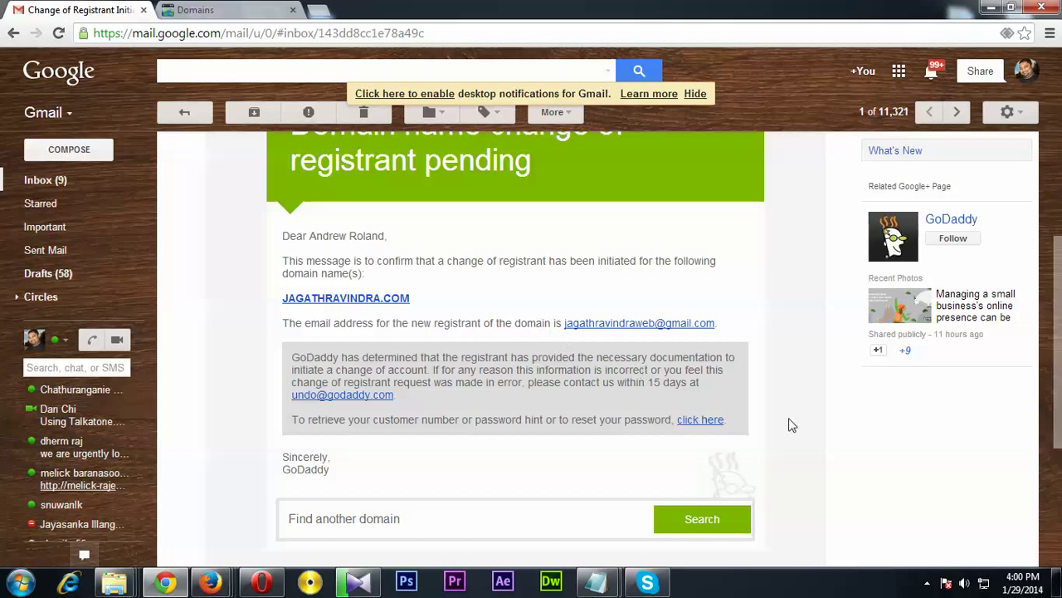
Switch to Opera, read the recipient's Change of Registrant Pending email and follow its link to log in and accept the change
left_click(261, 581)
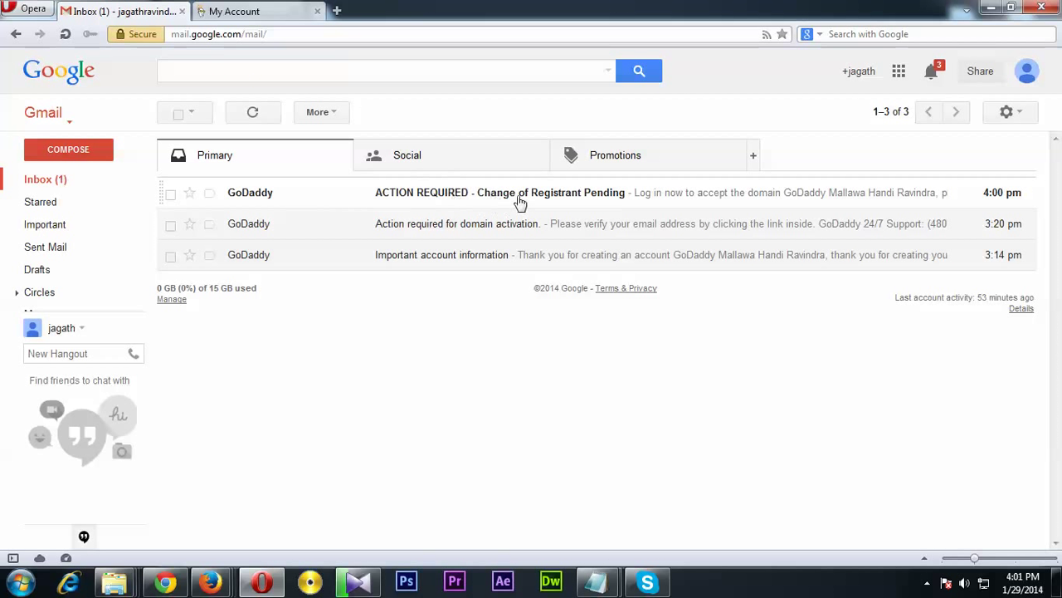
left_click(582, 197)
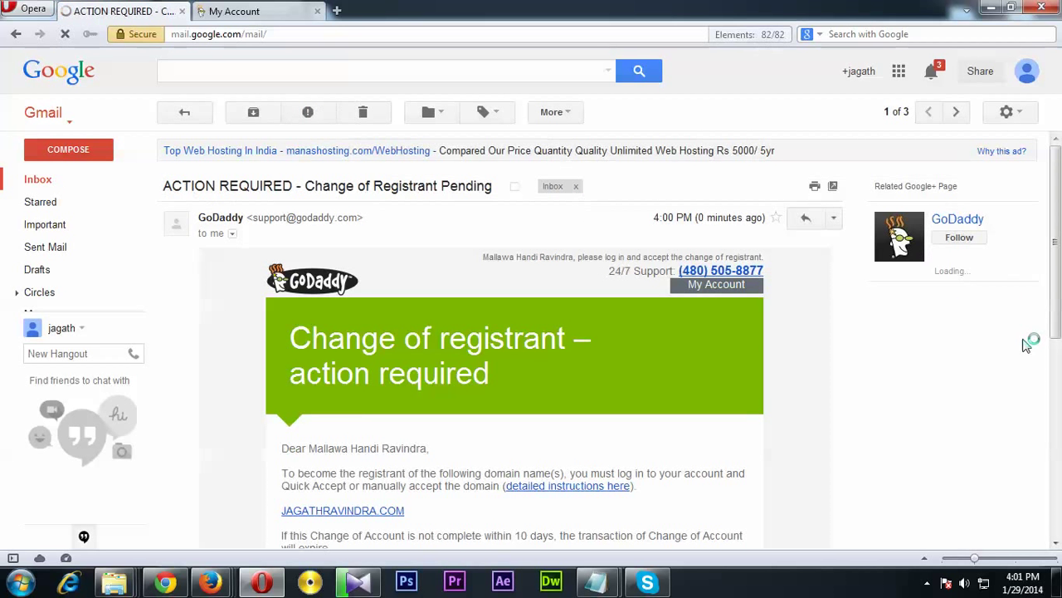
left_click_drag(1056, 234, 1056, 325)
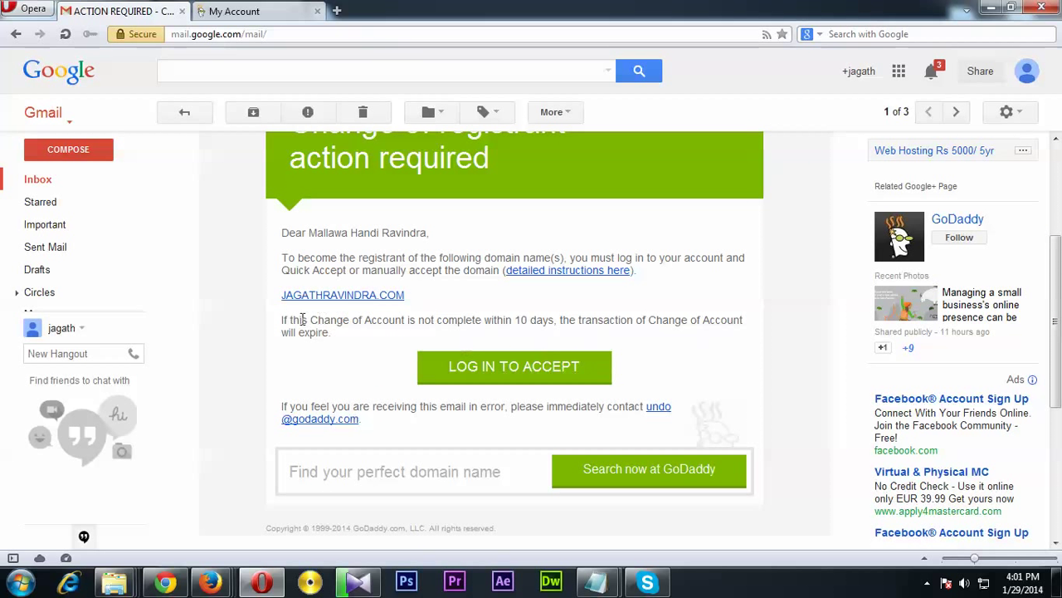
left_click_drag(295, 319, 498, 319)
left_click(519, 319)
left_click(514, 375)
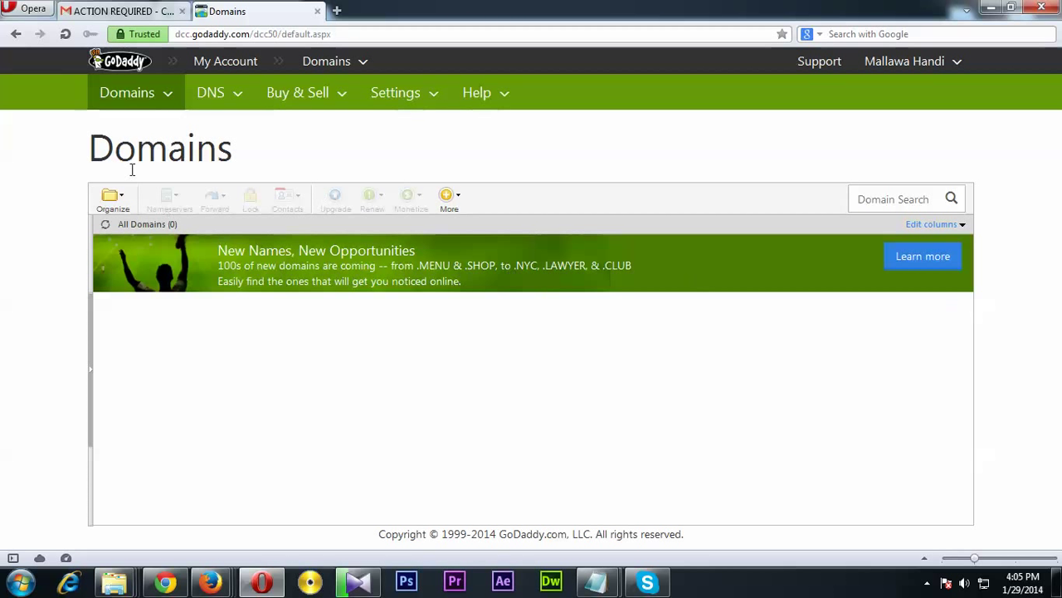
Open the recipient's pending incoming account changes and try to accept the change for the listed domain
left_click(170, 101)
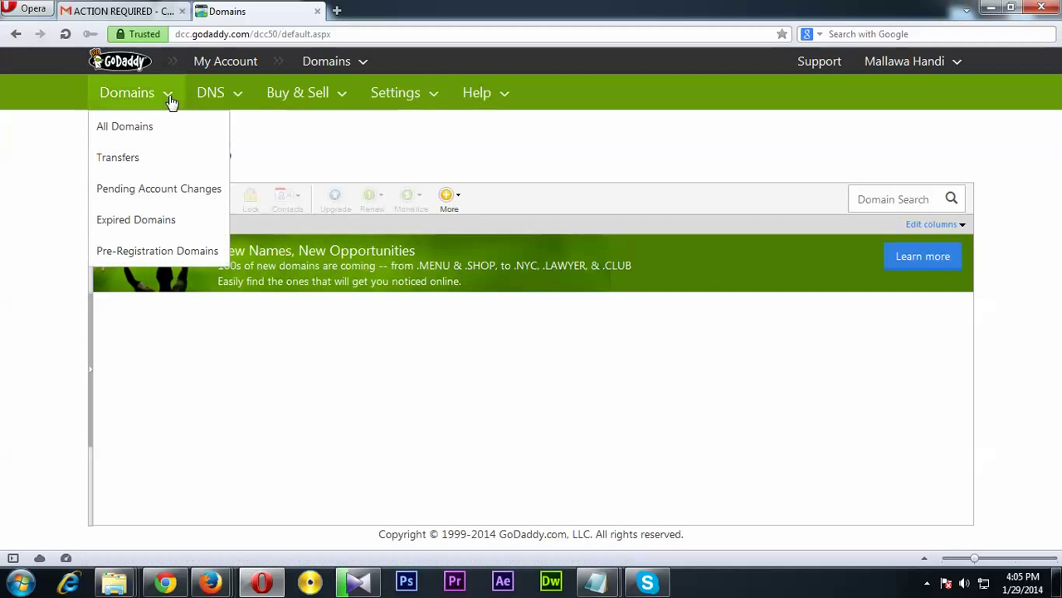
left_click(159, 193)
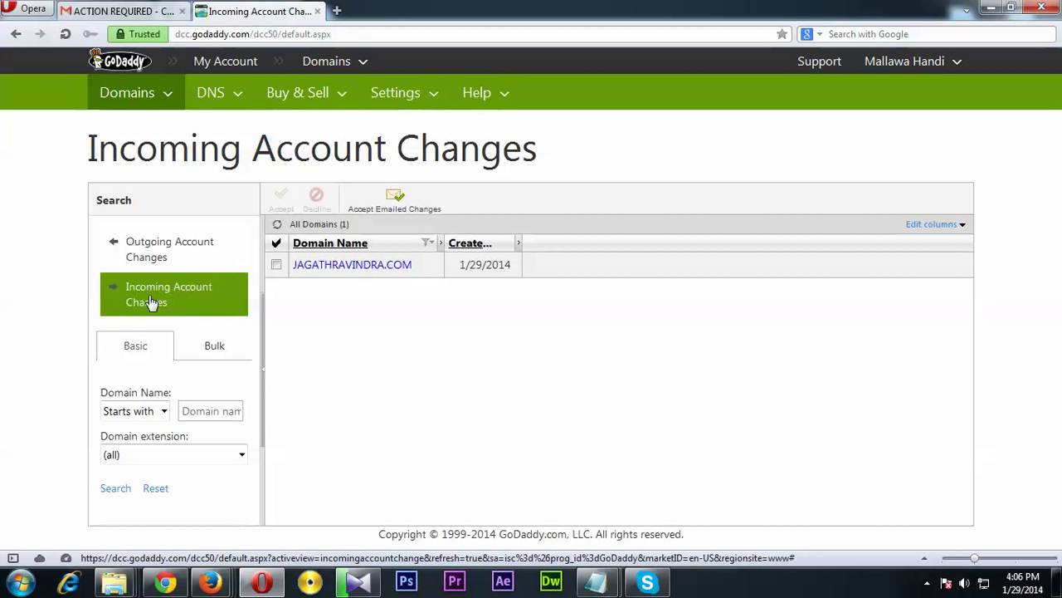
left_click(277, 264)
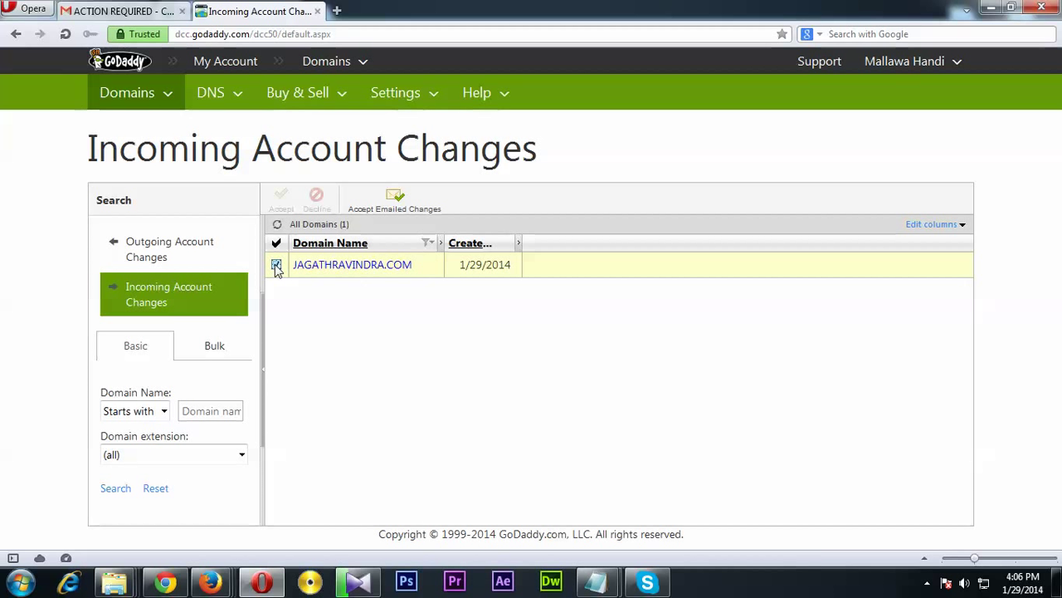
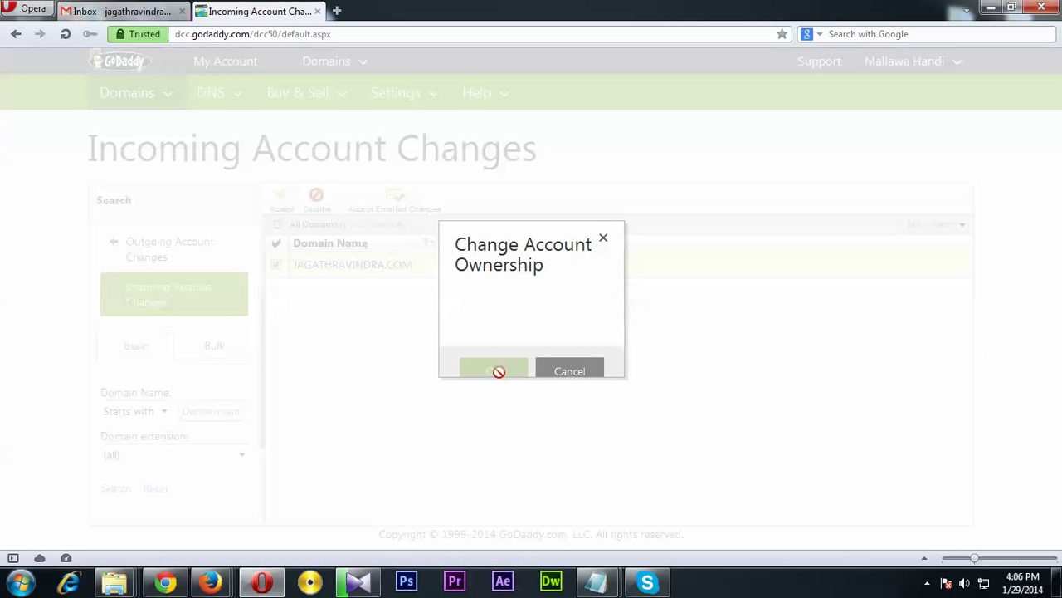
left_click(568, 371)
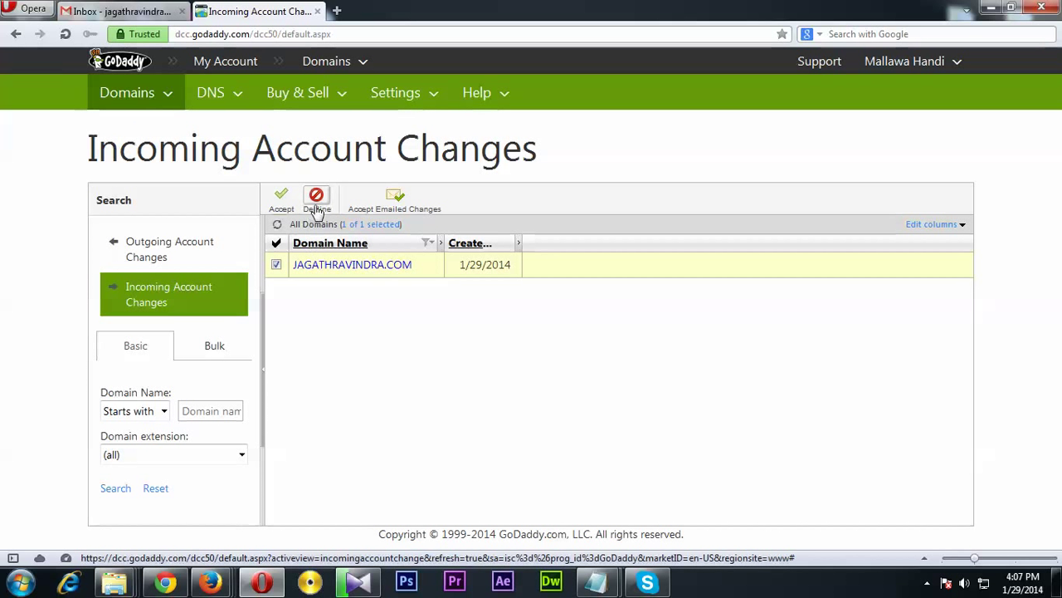
Try to accept the domain through the emailed changes option, cancel the ownership dialog and clear the domain's selection
left_click(395, 196)
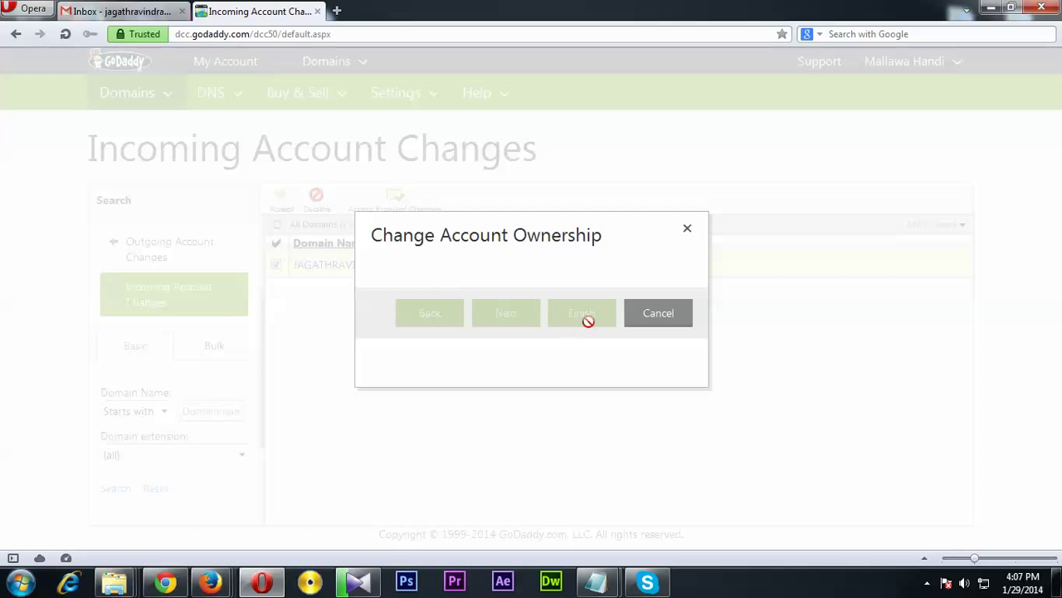
left_click(662, 320)
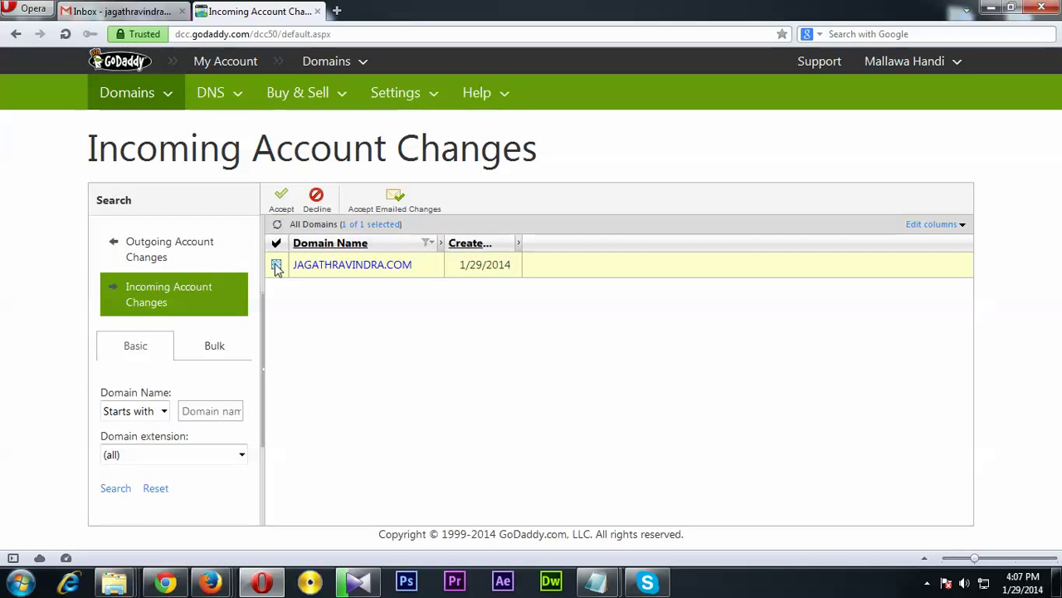
left_click(276, 264)
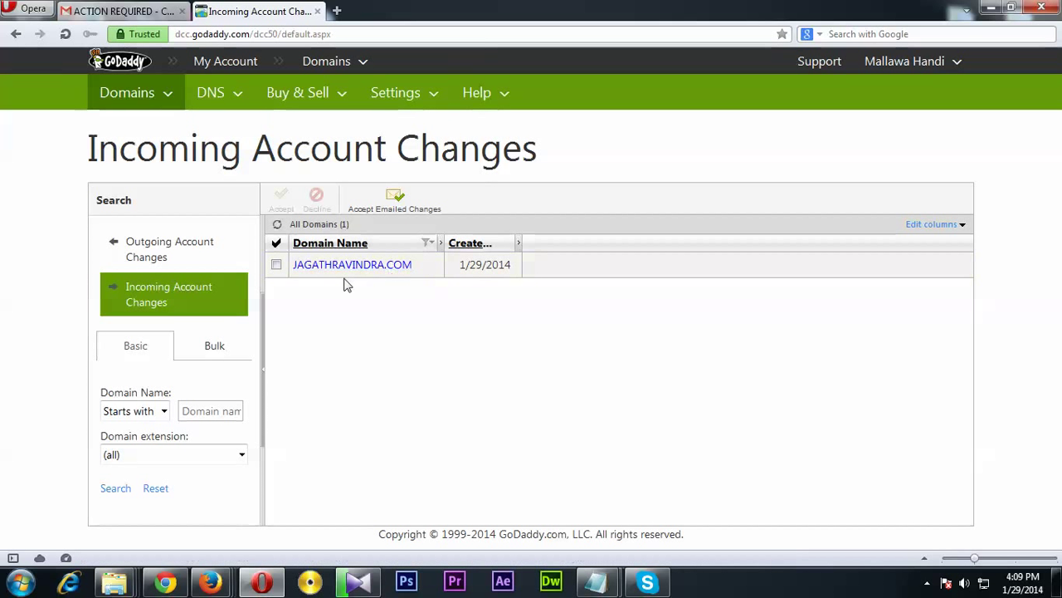
Reselect the incoming domain, try again to accept its account change and cancel the ownership dialog
left_click(277, 268)
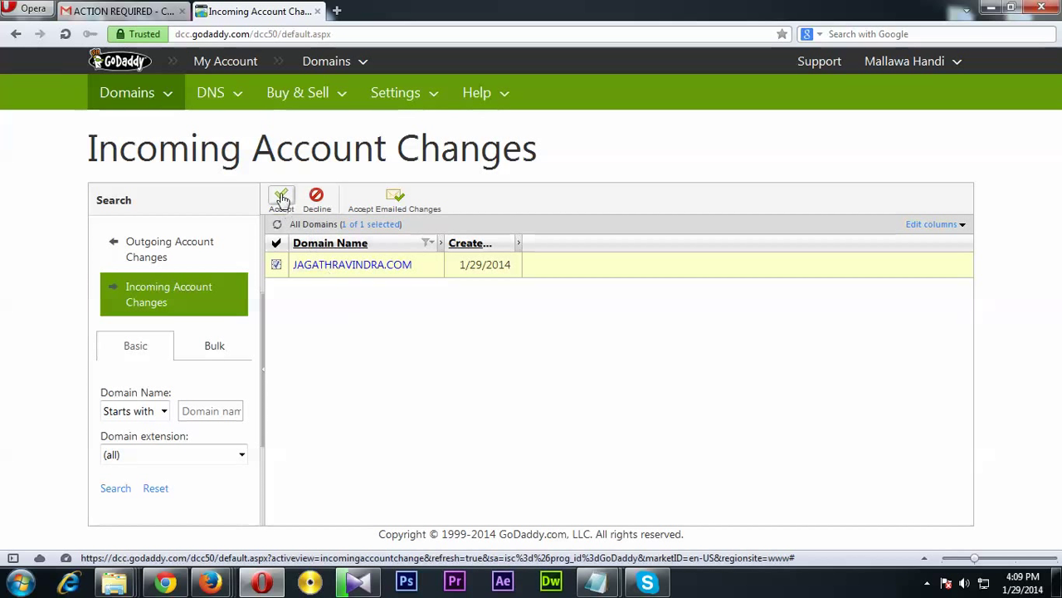
left_click(281, 200)
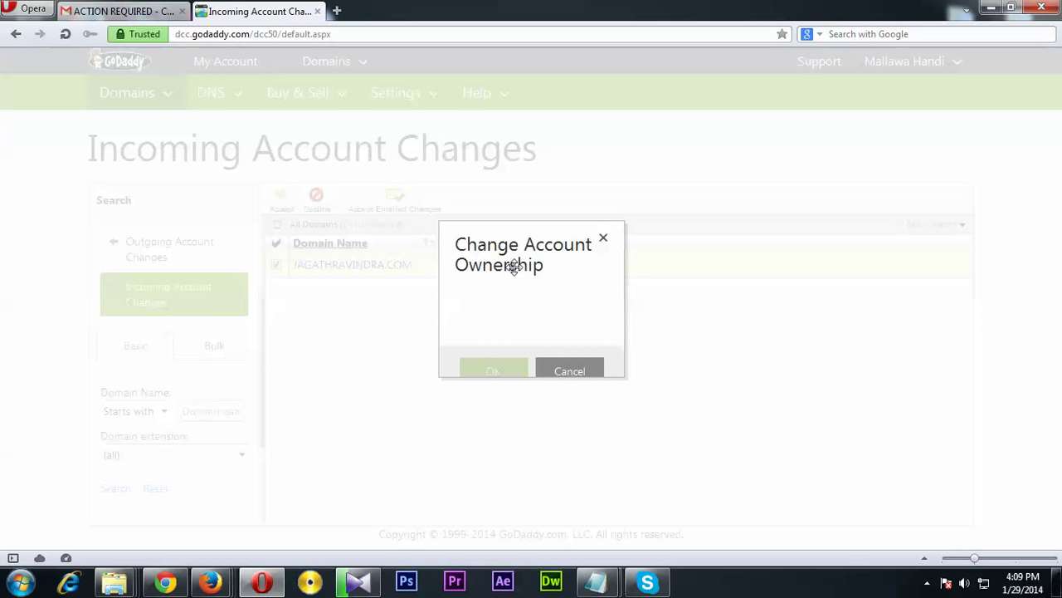
left_click_drag(512, 264, 441, 338)
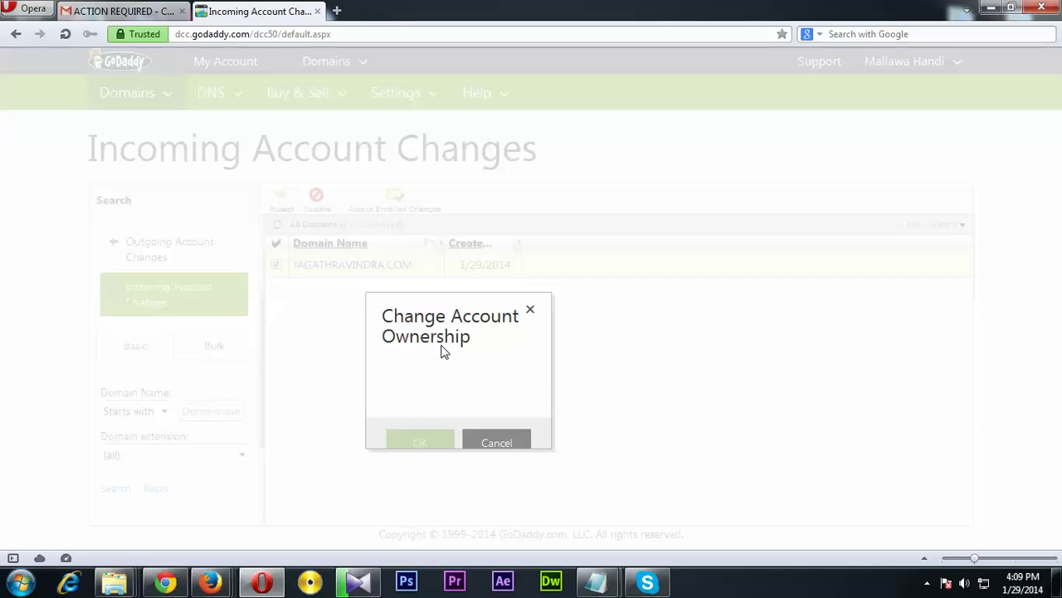
left_click(496, 442)
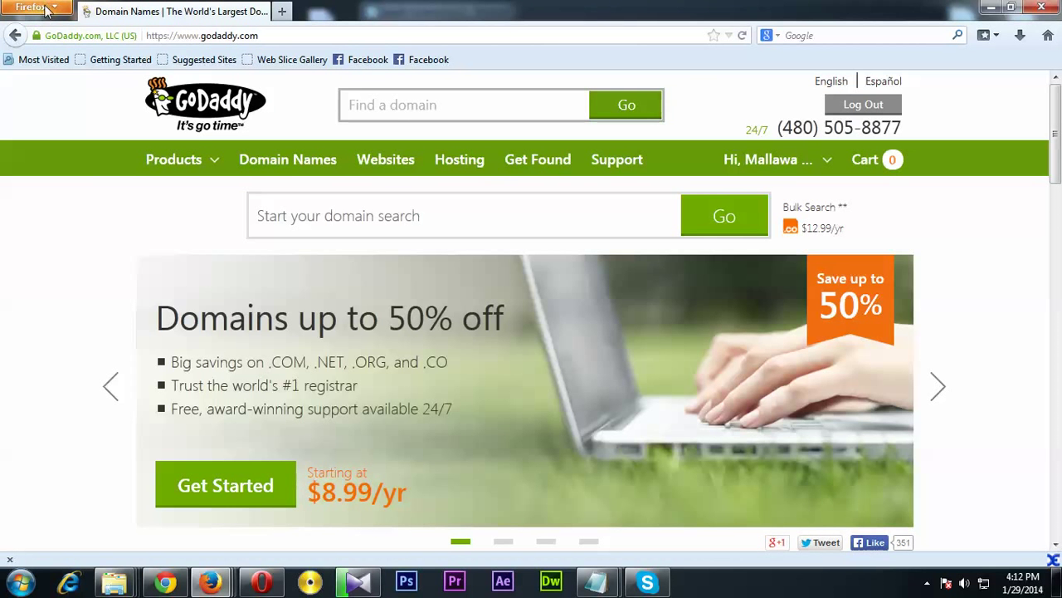
In Firefox, open the recipient's GoDaddy account, dismiss the profile survey, launch the domain manager and show the pending account changes
mouse_move(800, 166)
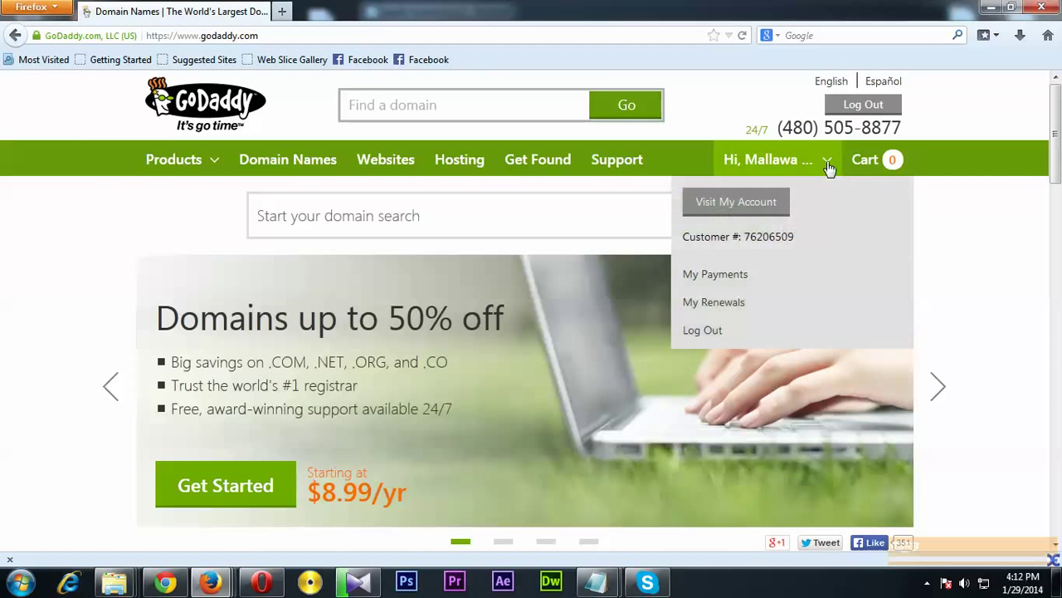
left_click(745, 207)
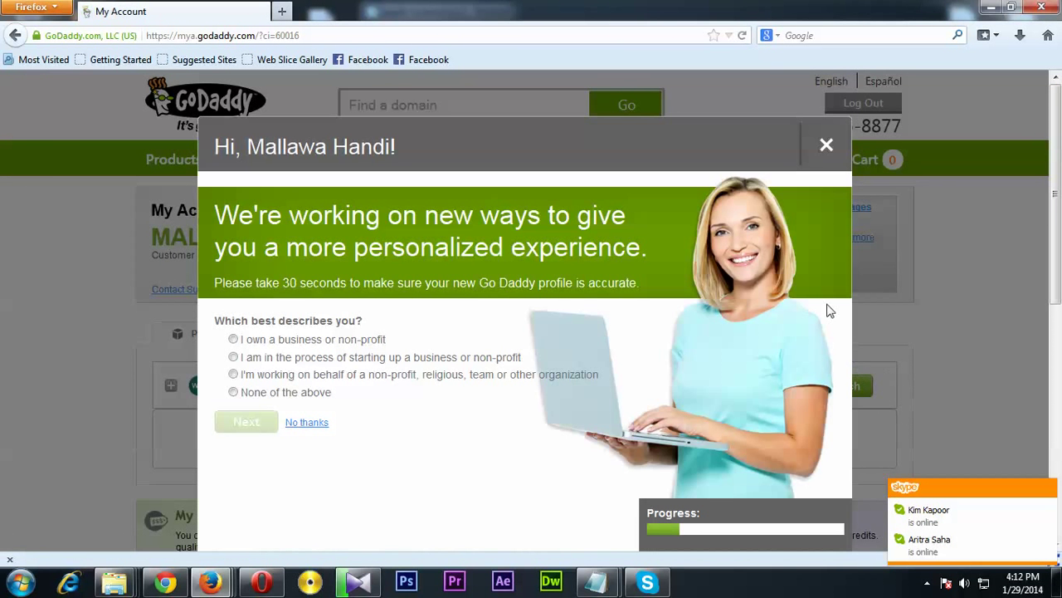
left_click(826, 146)
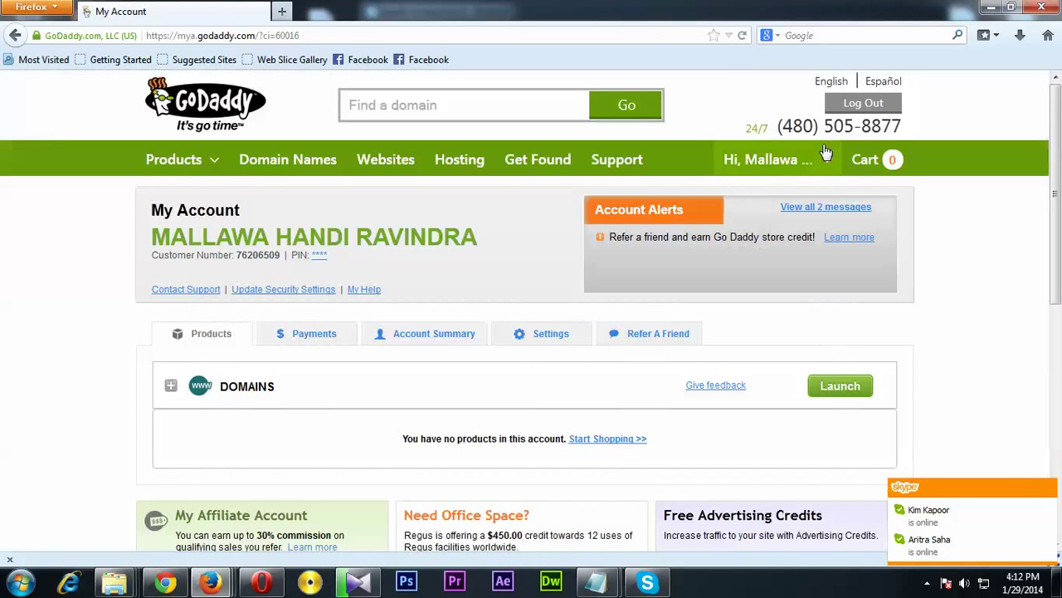
left_click(840, 387)
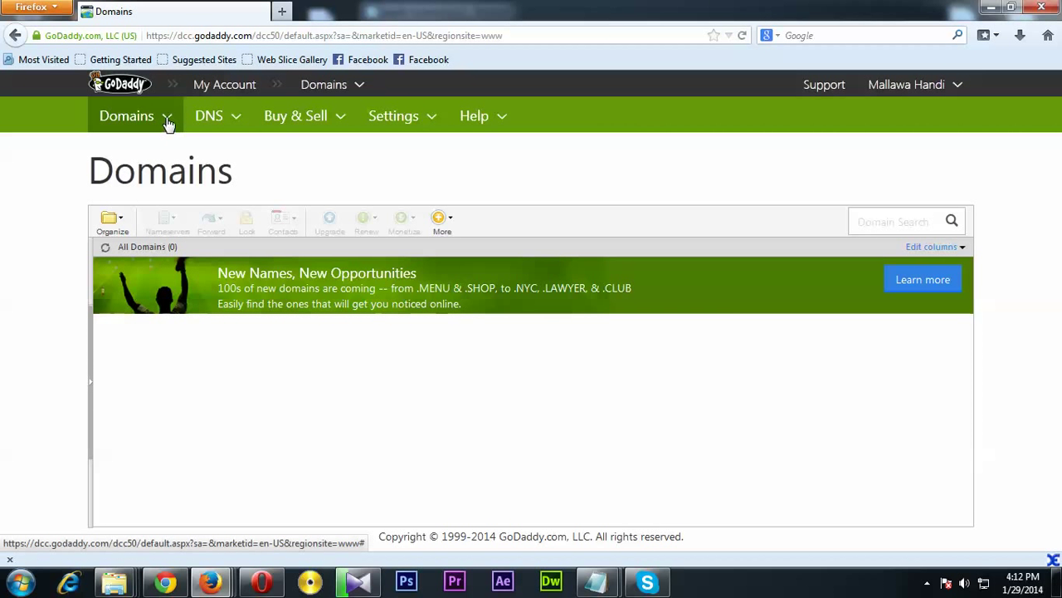
mouse_move(166, 124)
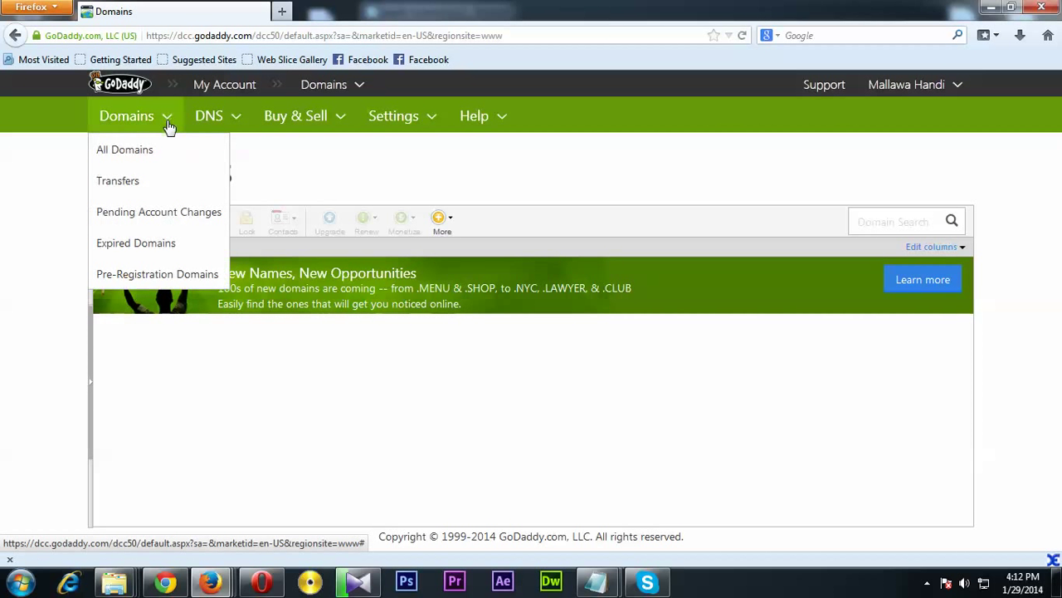
left_click(168, 214)
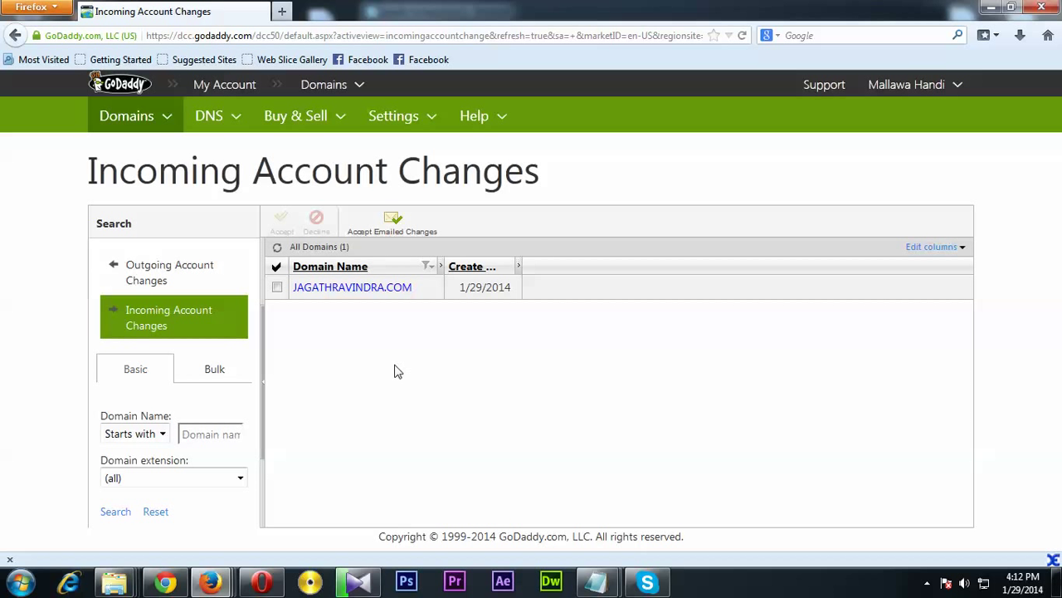
Accept the incoming domain's account change with all three agreements and display all domains in the recipient's account
left_click(278, 288)
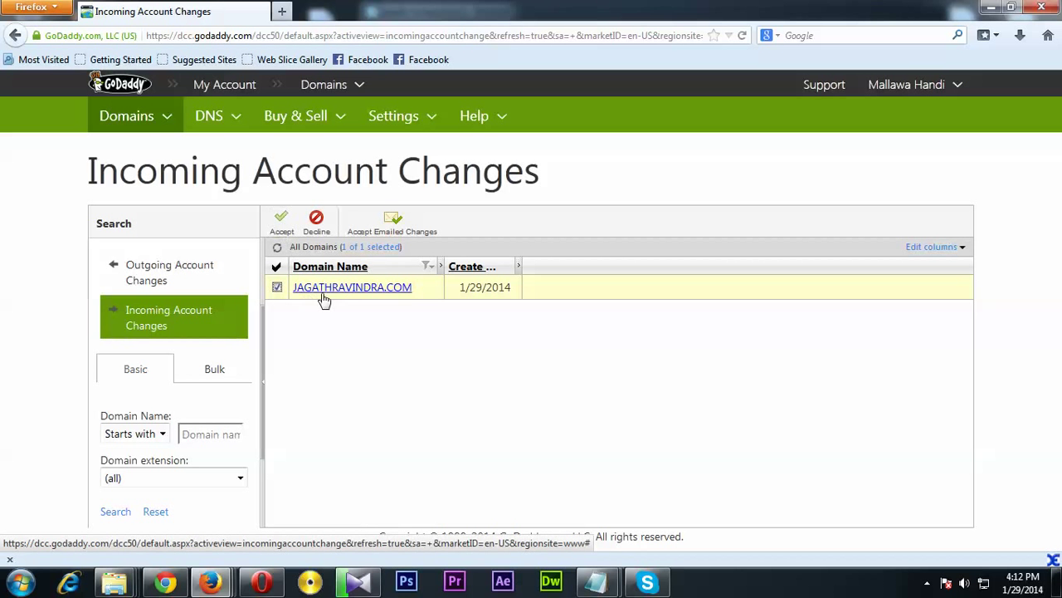
left_click(278, 219)
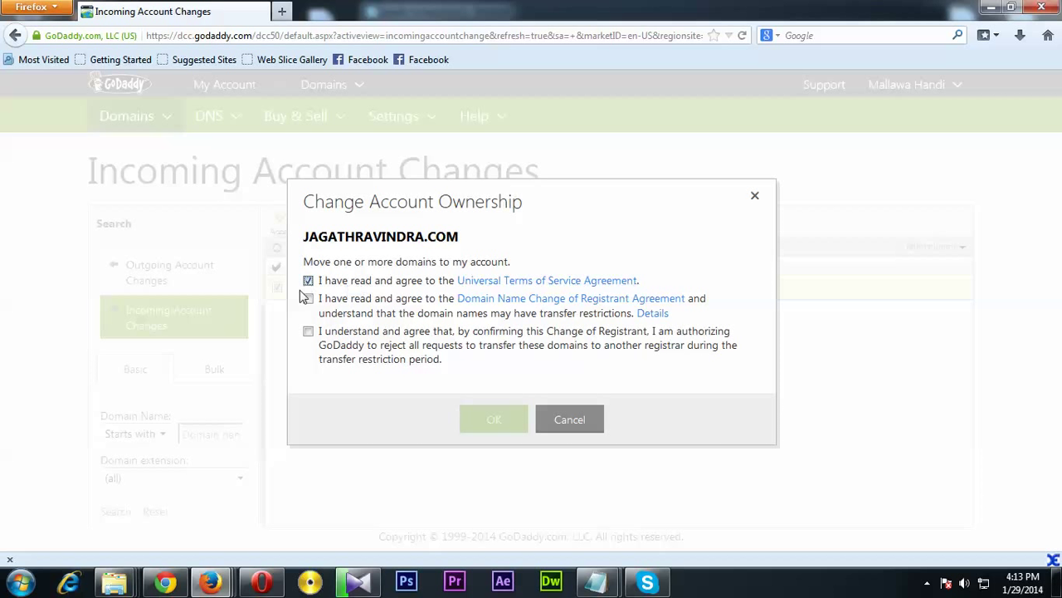
left_click(309, 333)
left_click(488, 423)
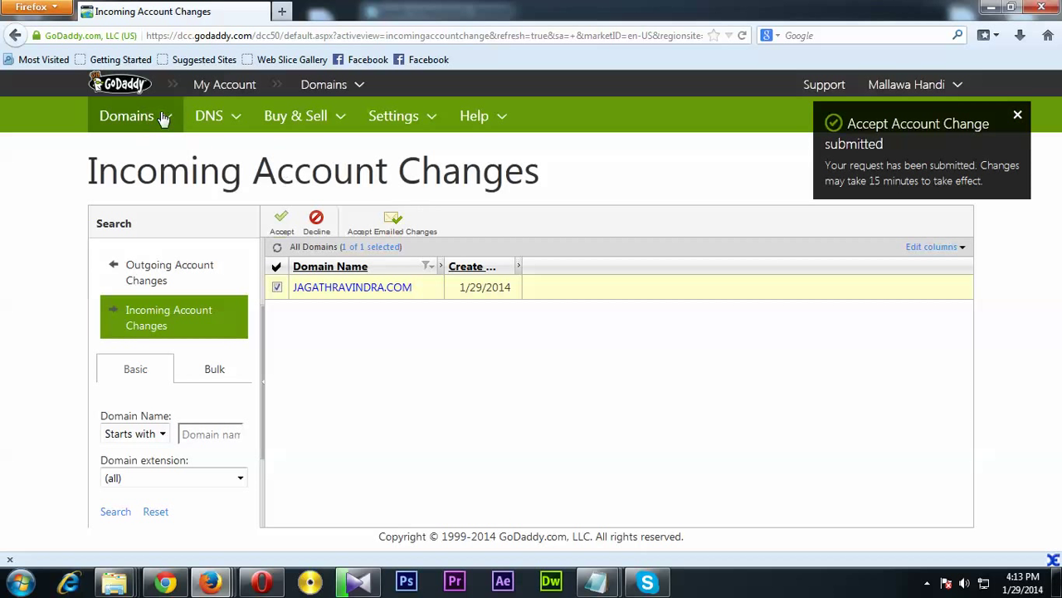
mouse_move(170, 124)
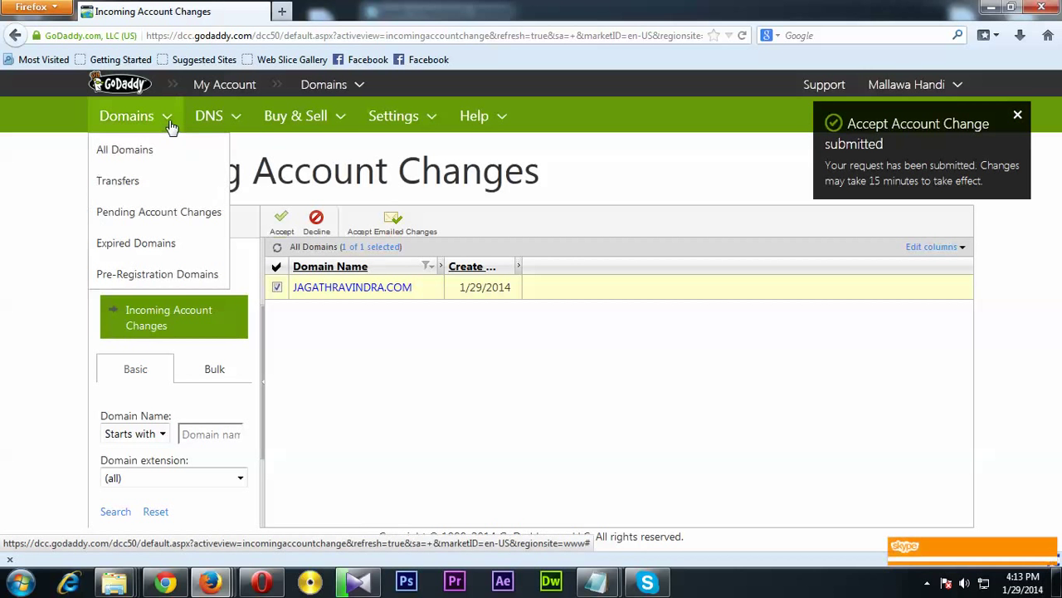
left_click(122, 147)
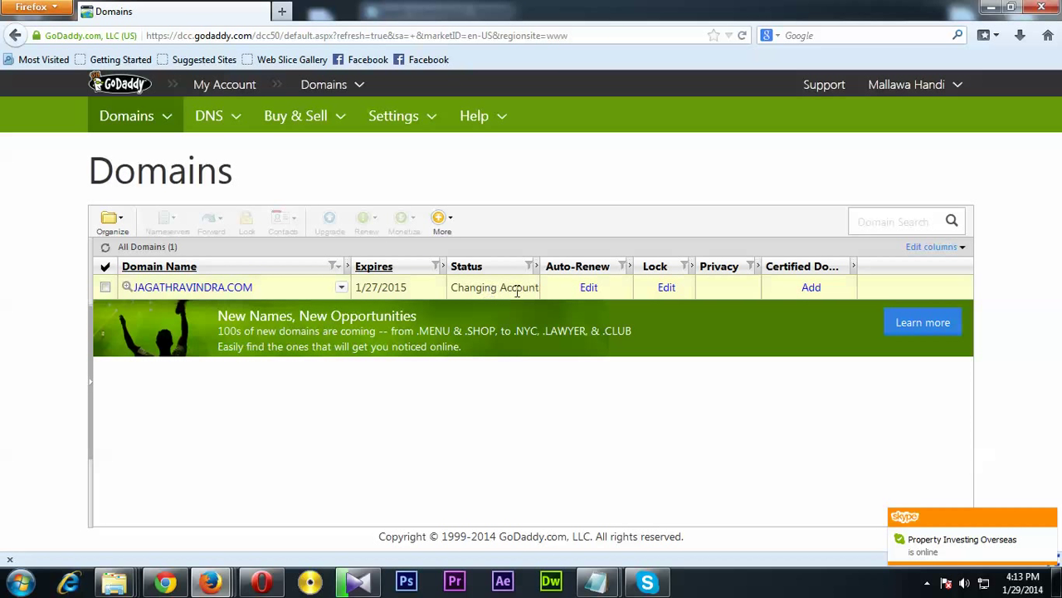
Switch to Chrome, reload the sender's outgoing account changes and check the incoming changes and the full domain list
left_click(165, 582)
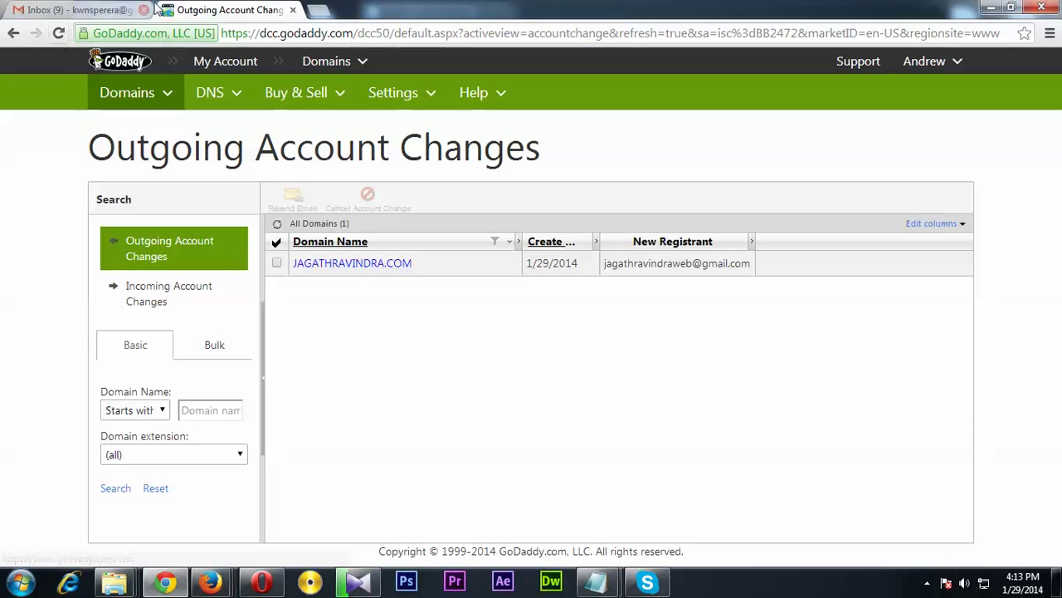
left_click(56, 34)
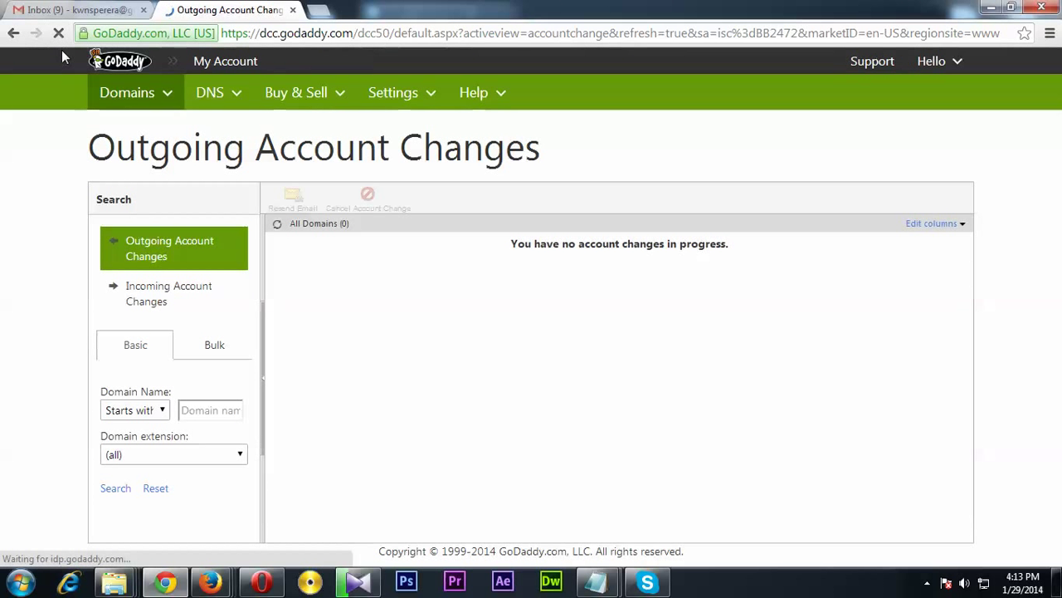
left_click(169, 295)
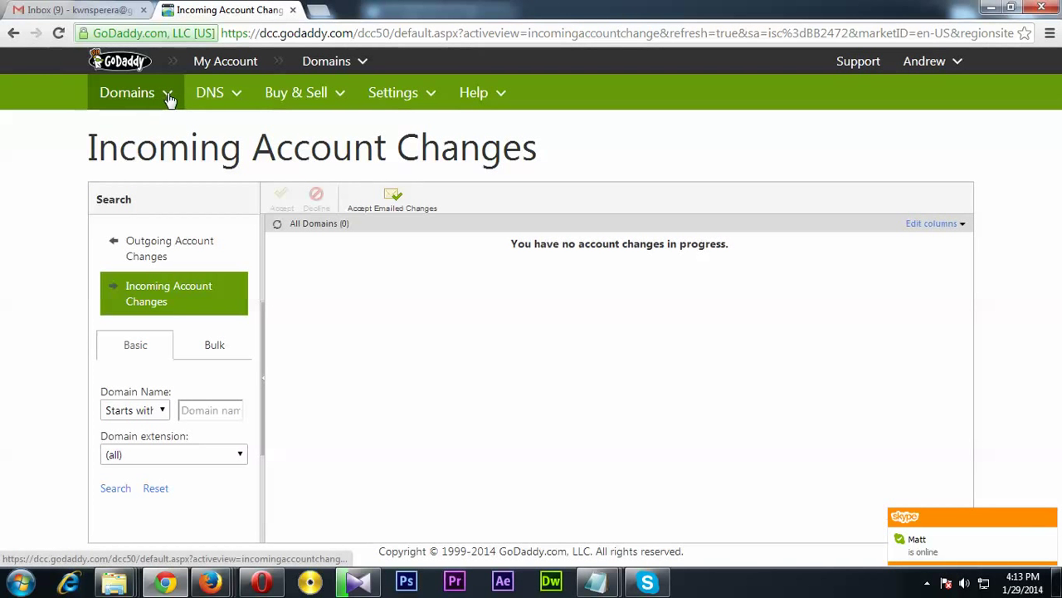
mouse_move(169, 101)
left_click(130, 127)
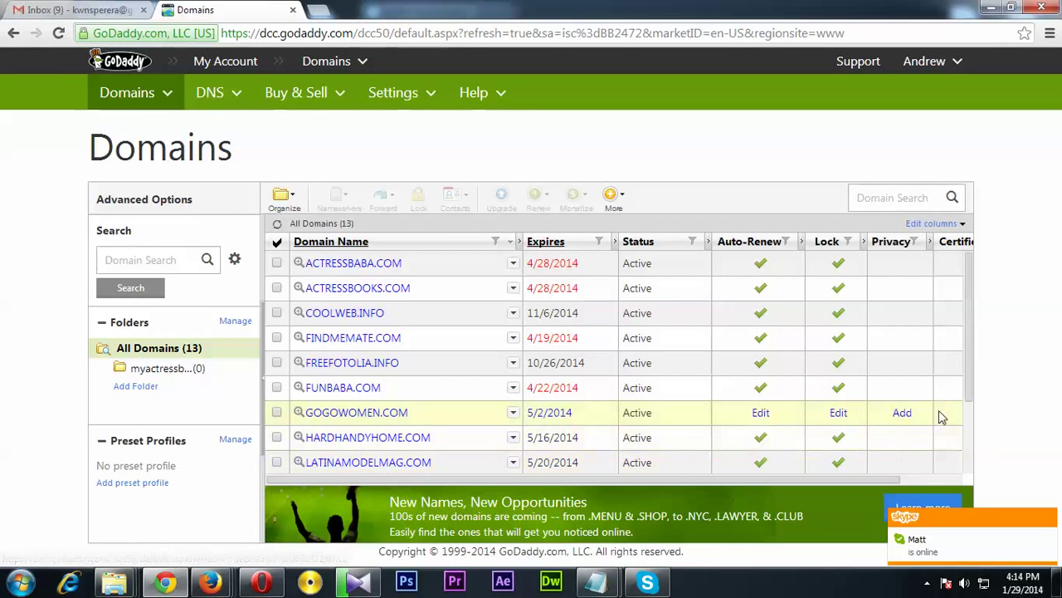
Look through the sender's domain list, switch to Firefox, reload the recipient's domain list and check the moved domain's status
scroll(973, 388, "down", 2)
scroll(907, 430, "up", 2)
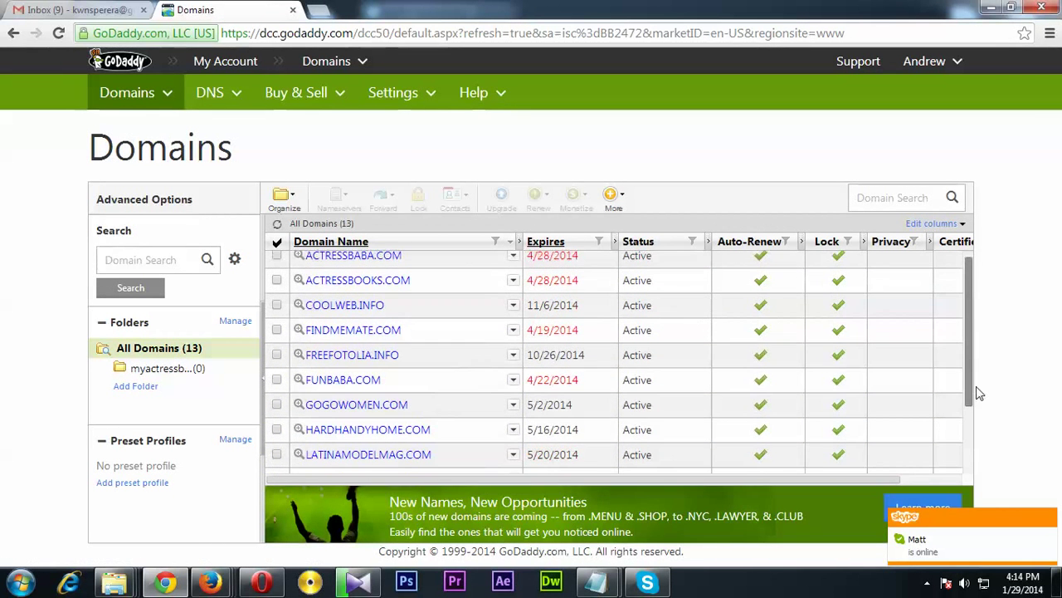
left_click(990, 7)
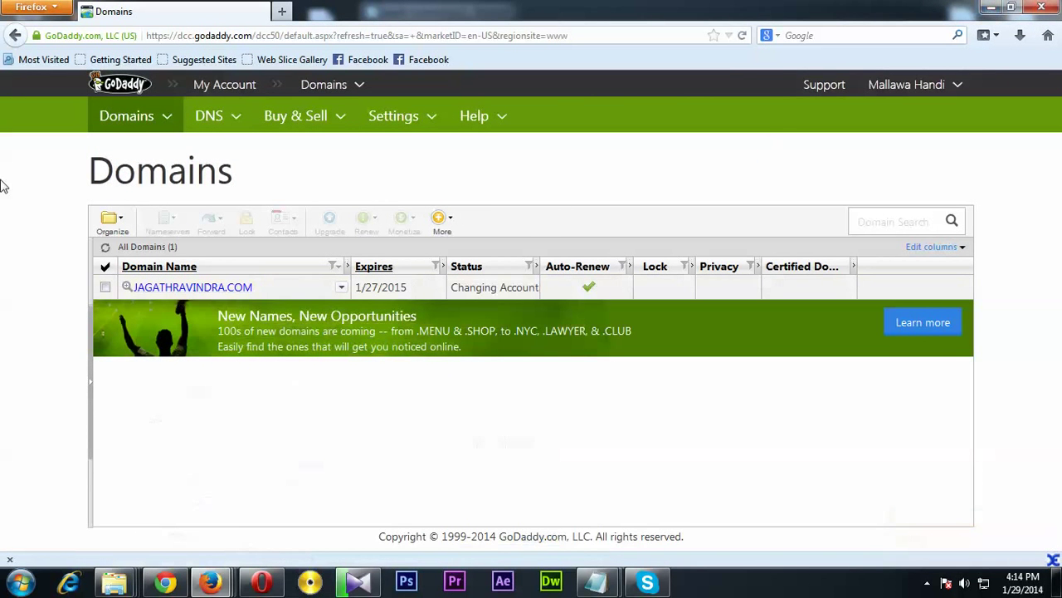
left_click(742, 35)
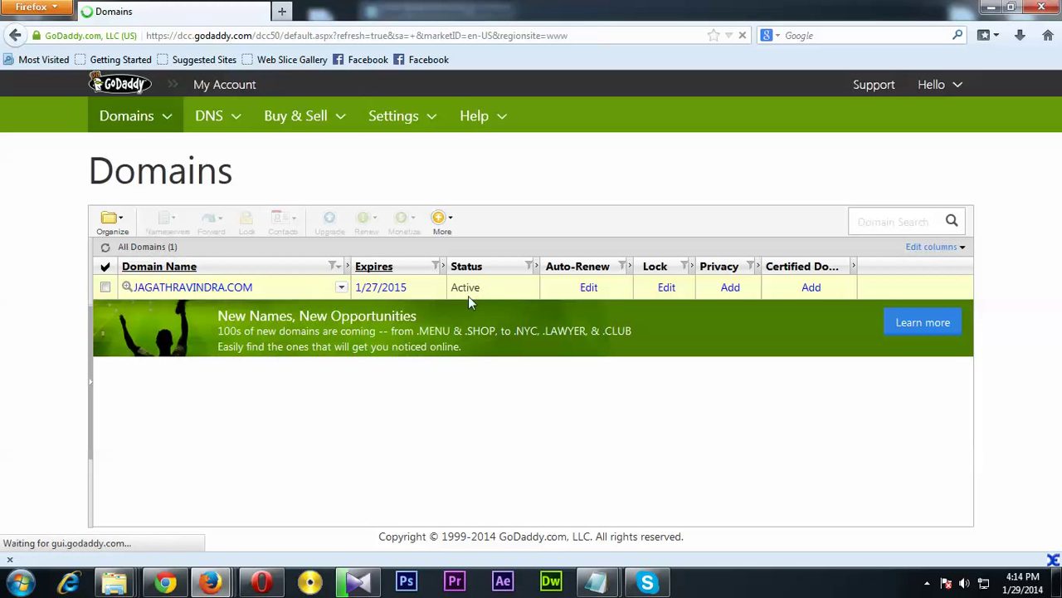
left_click_drag(481, 287, 451, 289)
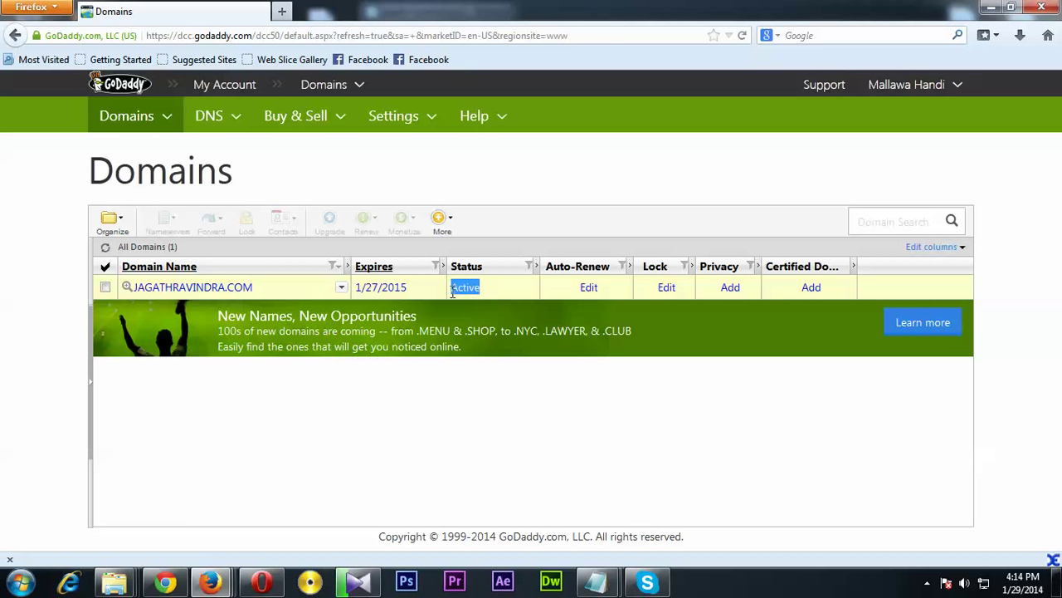
left_click(485, 294)
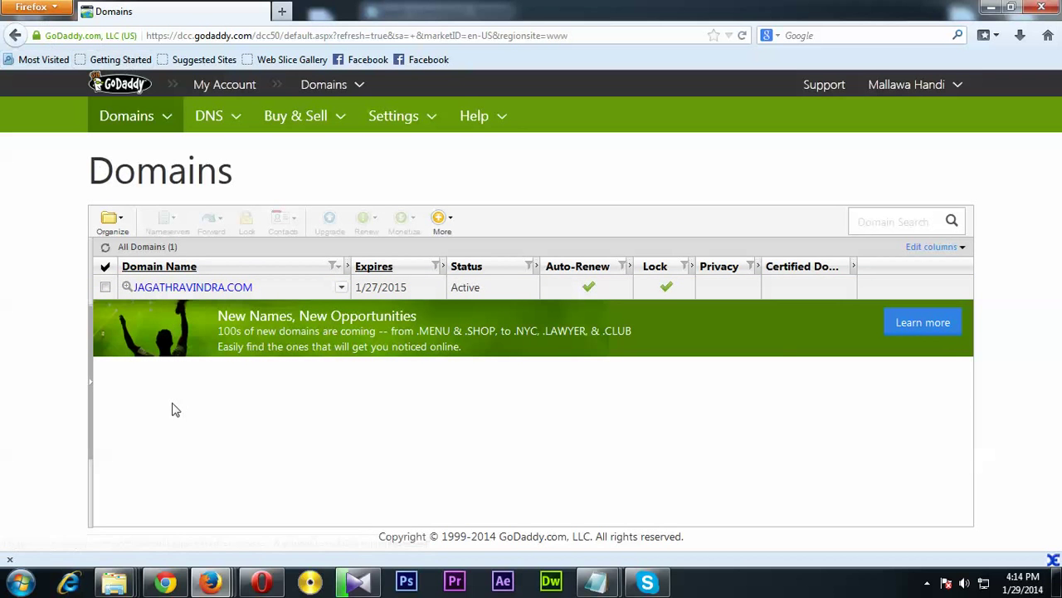
Check the recipient's Gmail inbox in Opera and the sender's Gmail inbox in Chrome for GoDaddy messages about the change
left_click(261, 581)
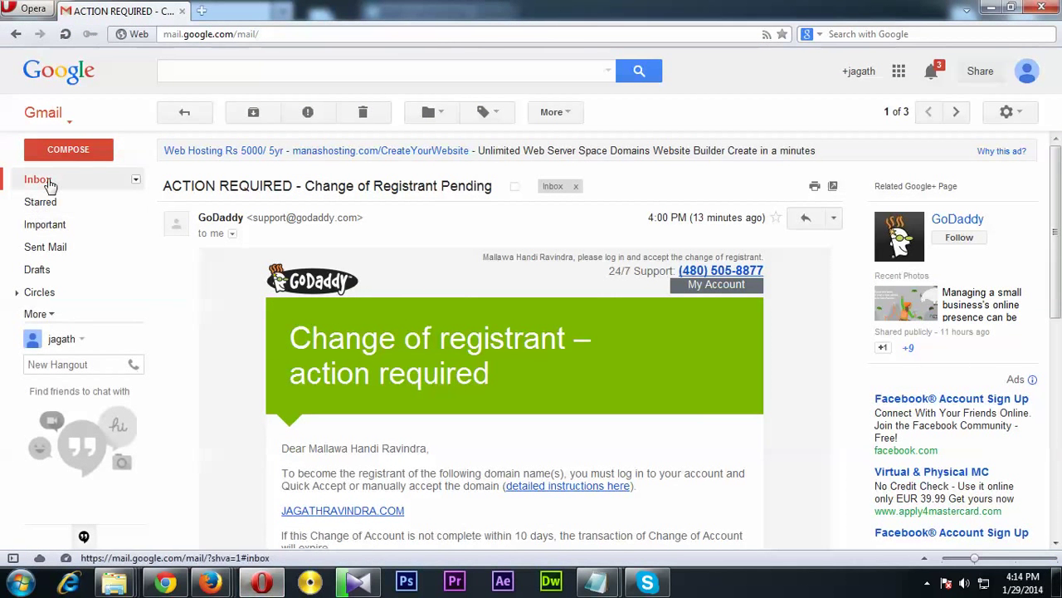
left_click(38, 179)
key("alt+Tab")
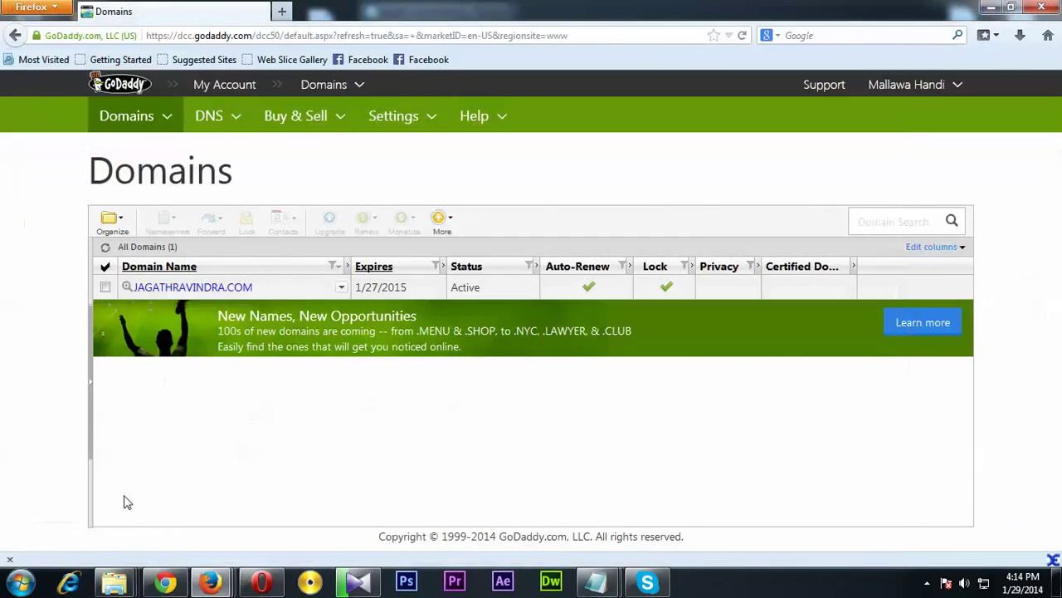
left_click(166, 581)
left_click(80, 9)
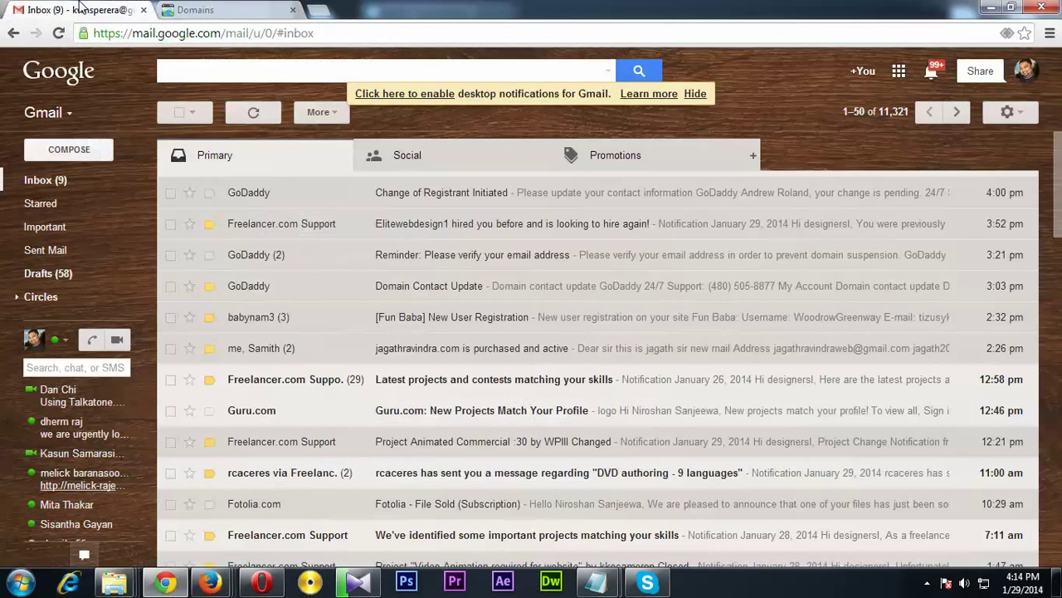
View the sender's domain list once more, return to the recipient's domain list in Firefox and review the available domain views
left_click(216, 8)
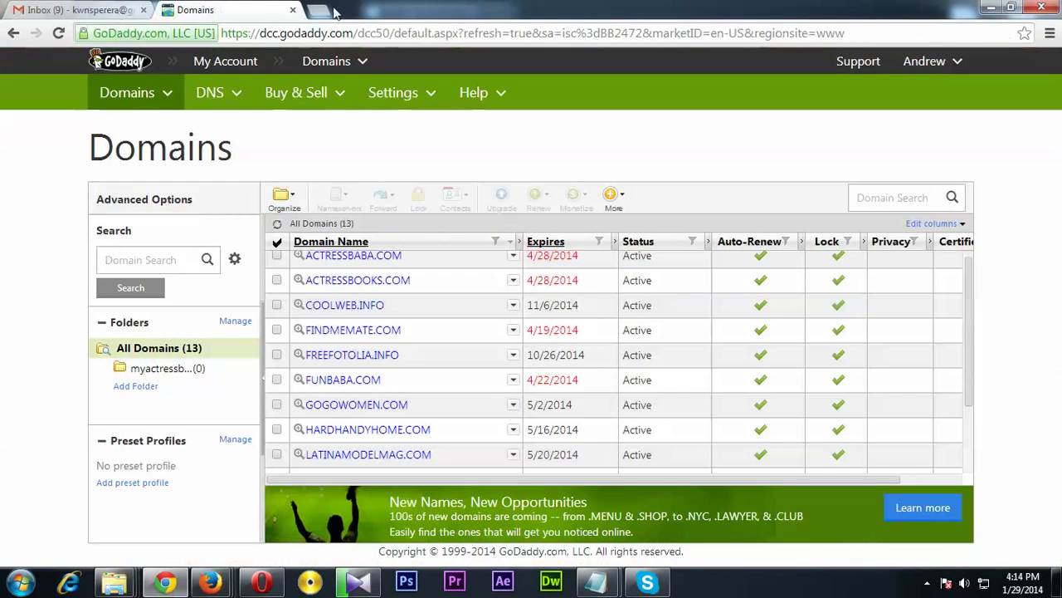
left_click(992, 8)
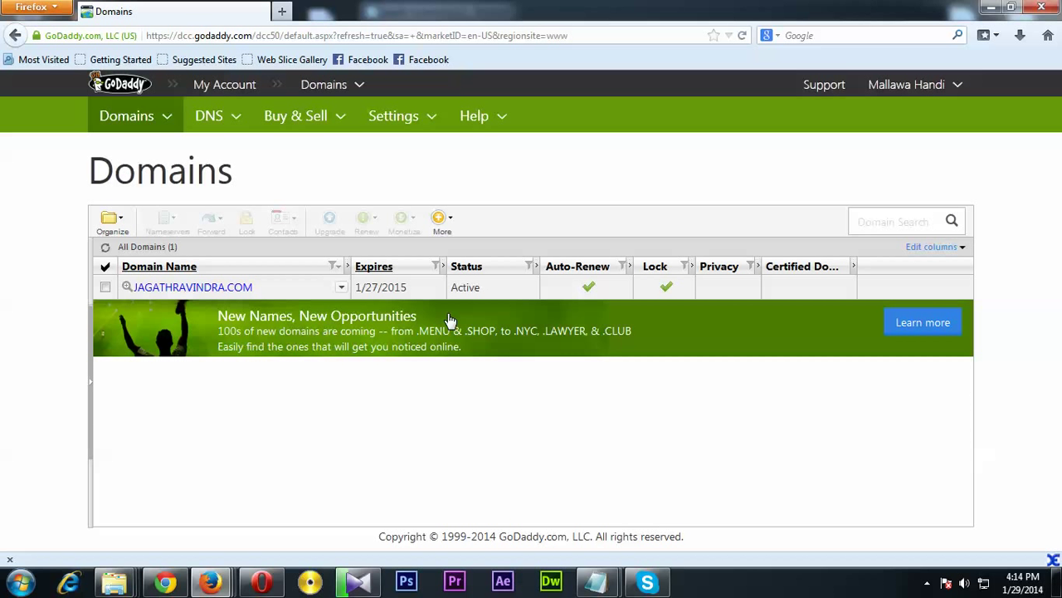
left_click(170, 125)
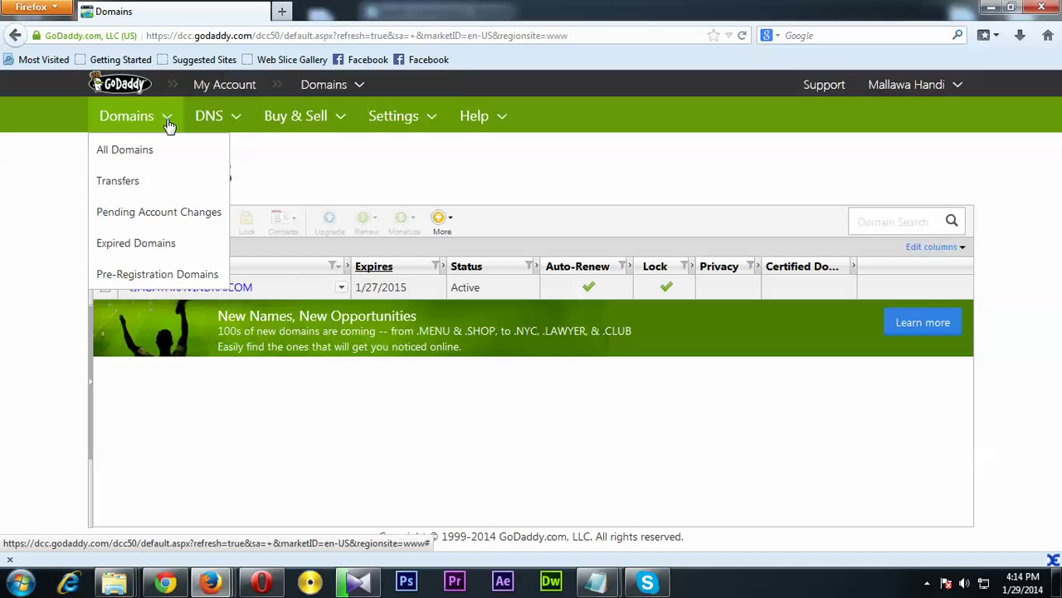
left_click(310, 176)
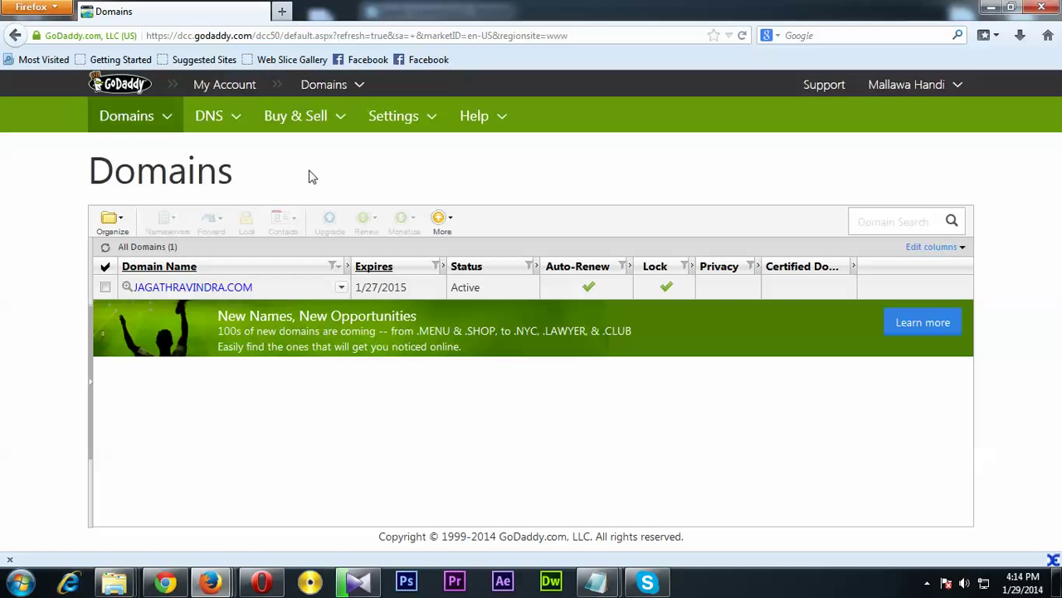